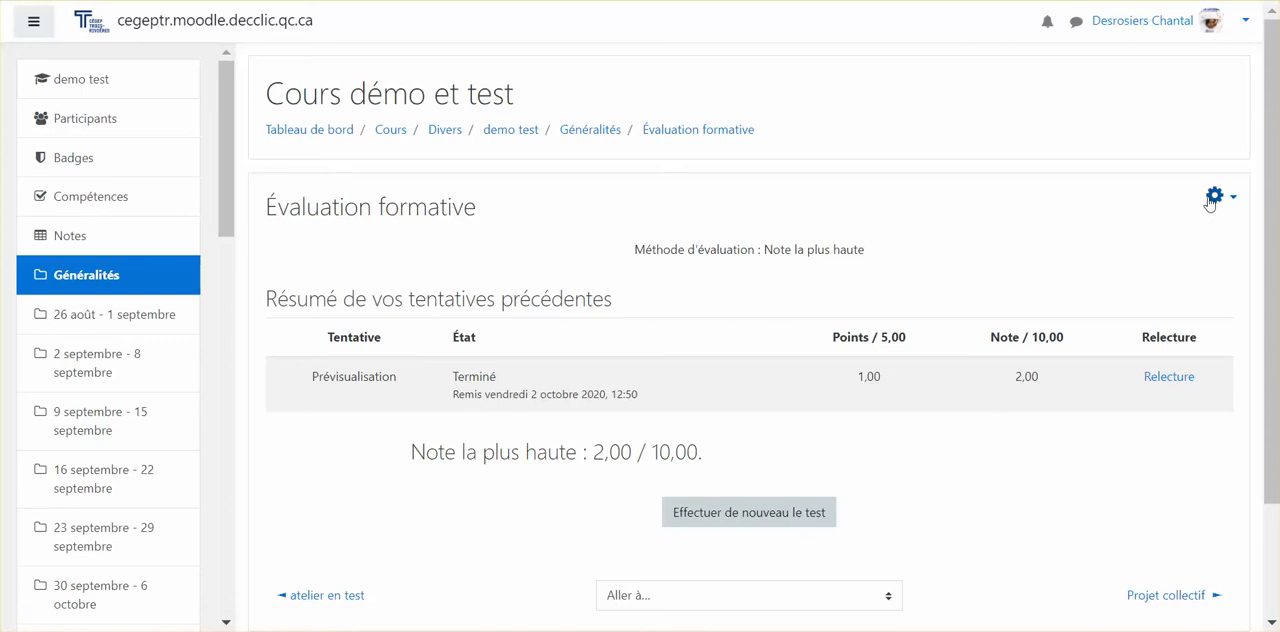
Step: Open the Évaluation formative quiz for editing and add a new question of type "Sélectionner les mots manquants" to page 1
click(1216, 195)
click(1090, 304)
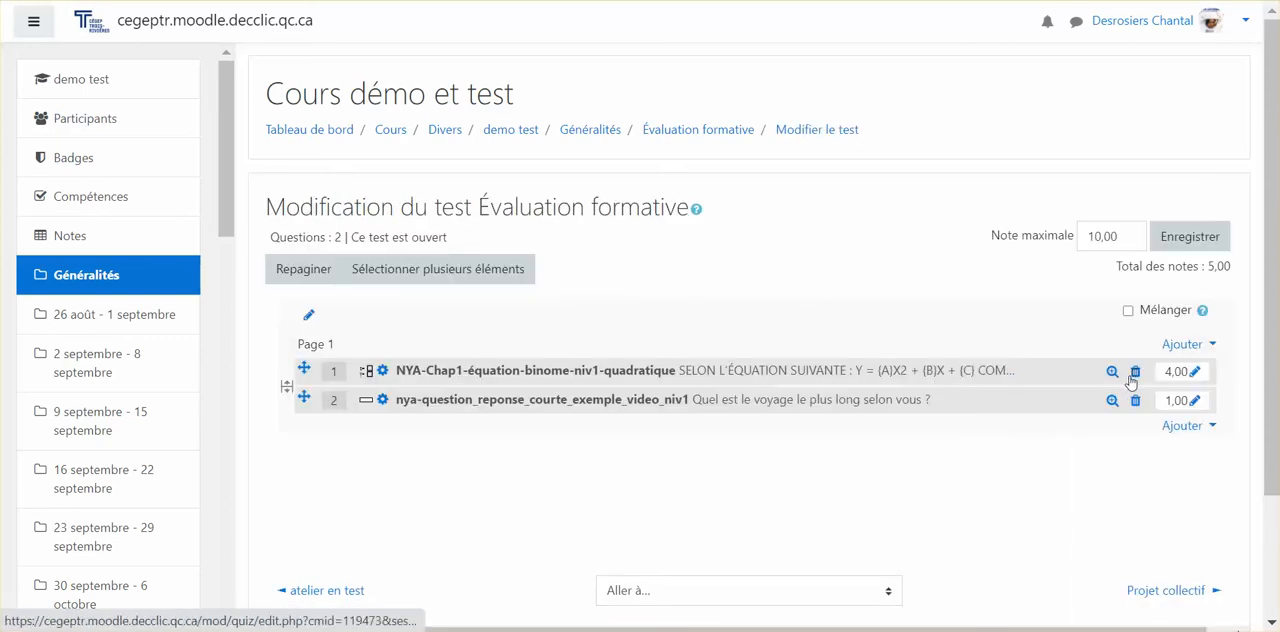
click(1184, 344)
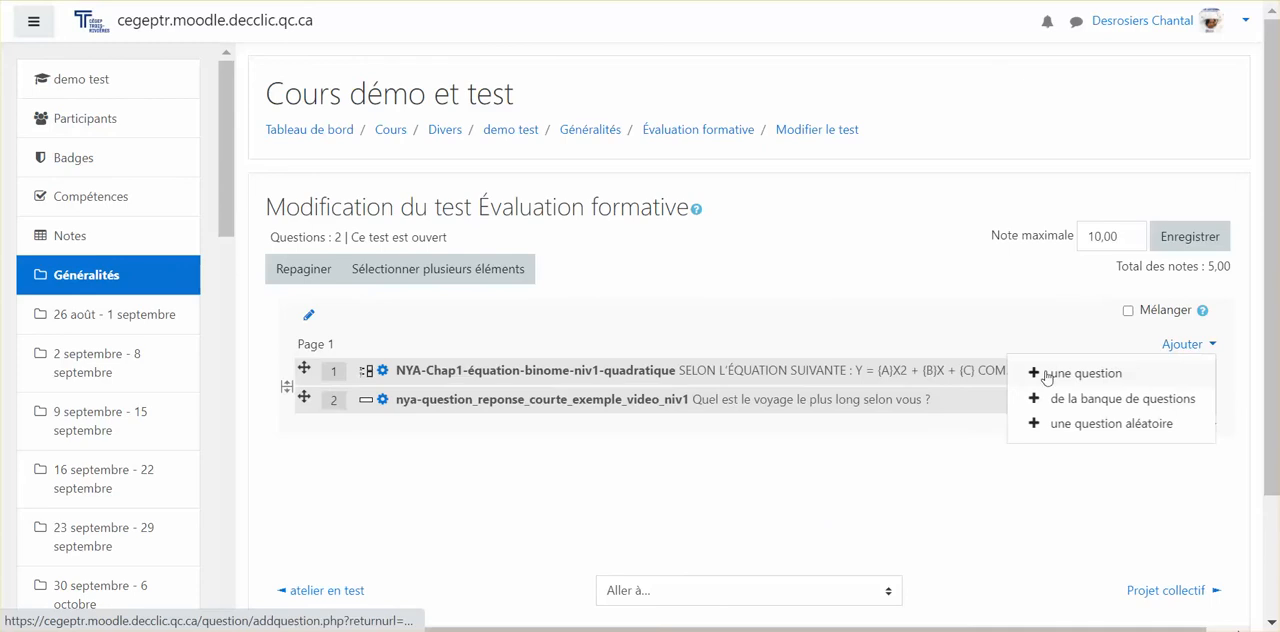
click(1054, 373)
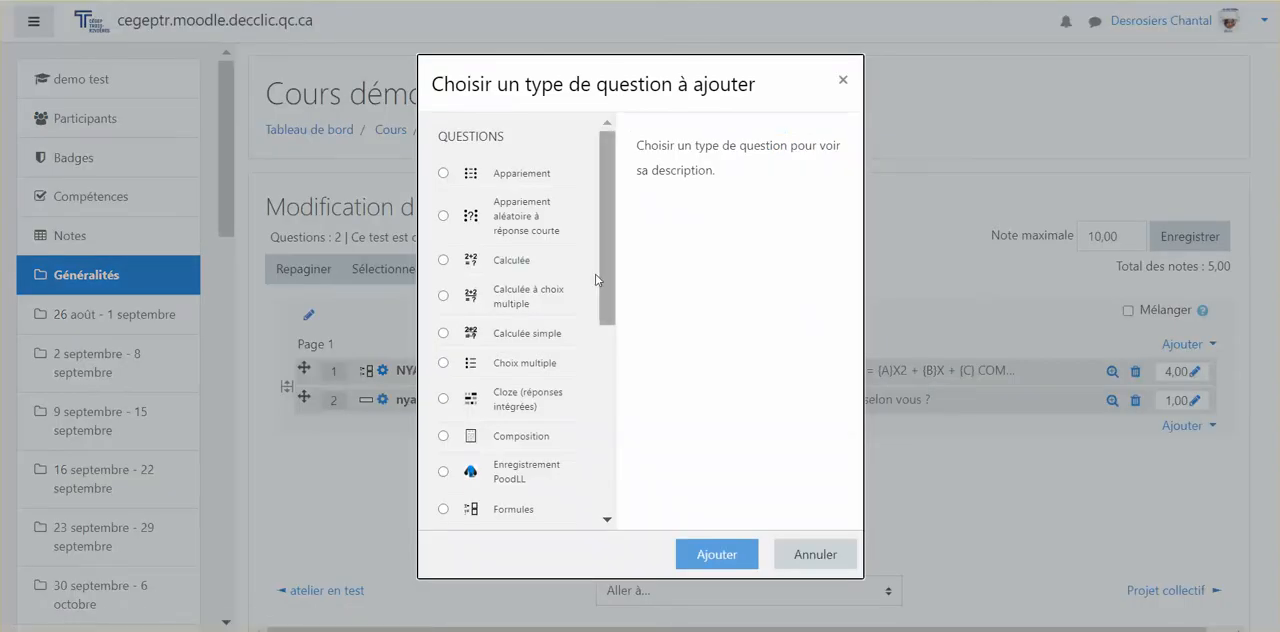
drag(605, 285, 601, 463)
click(525, 404)
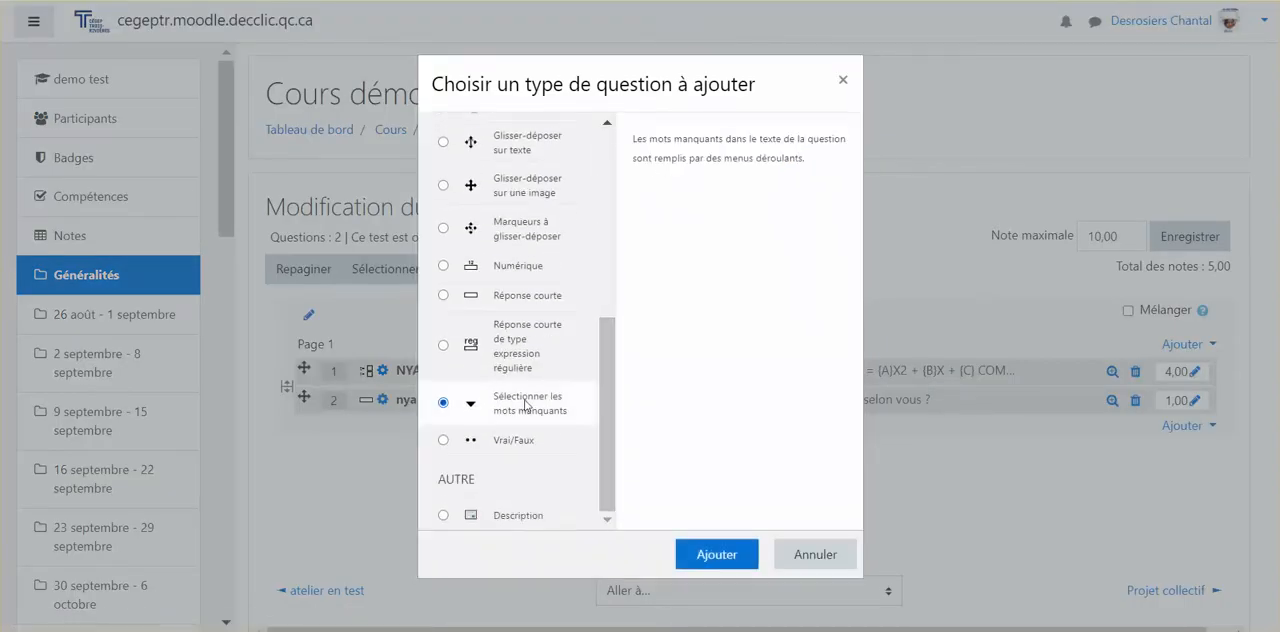
click(716, 550)
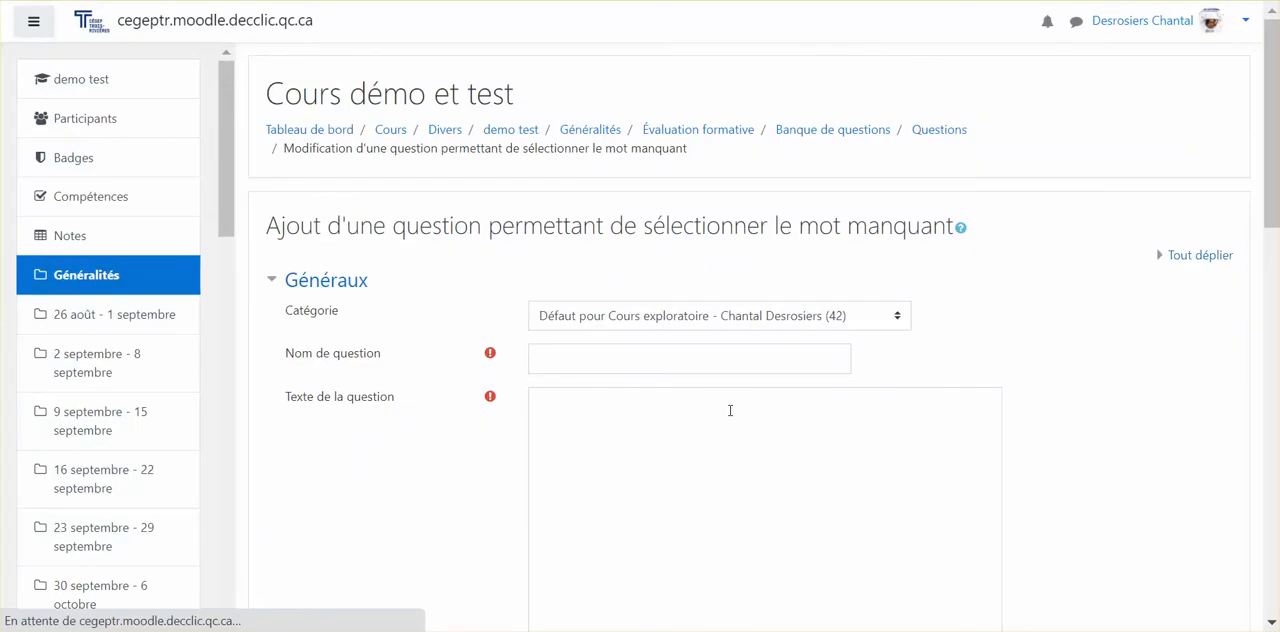
Step: Name the question nya-chap-1-quadratique-niv1-Einstein_inventeur
click(672, 365)
text(nya-)
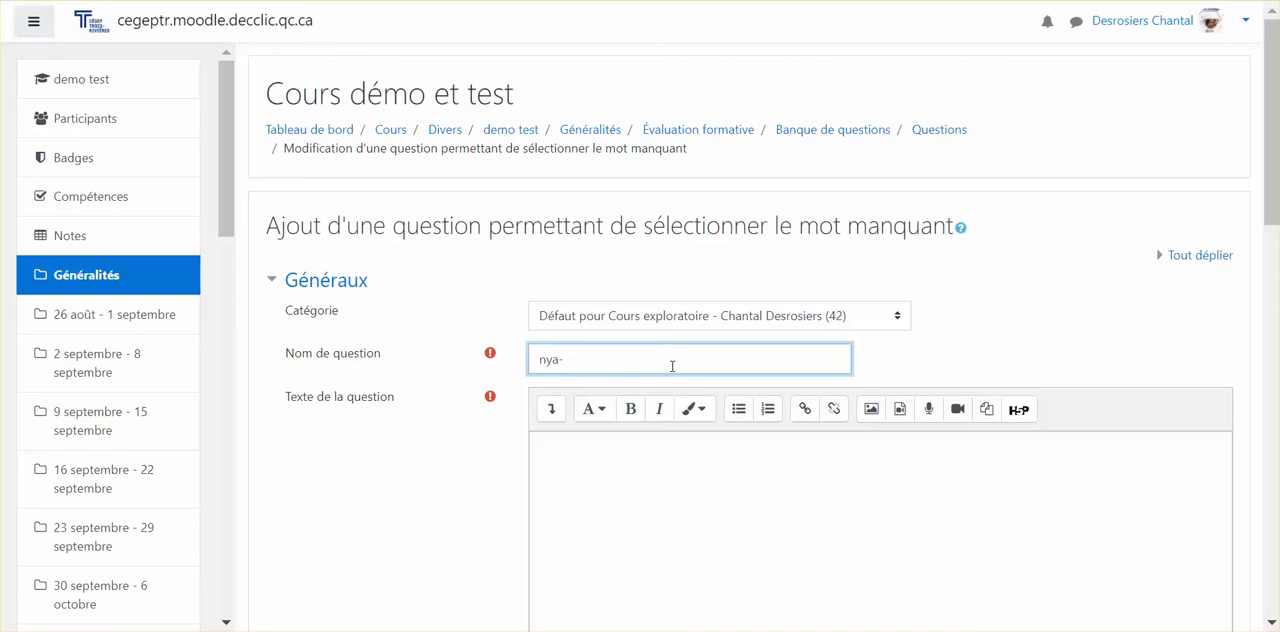
text(chap-1-quadratique-niv1-Einstein)
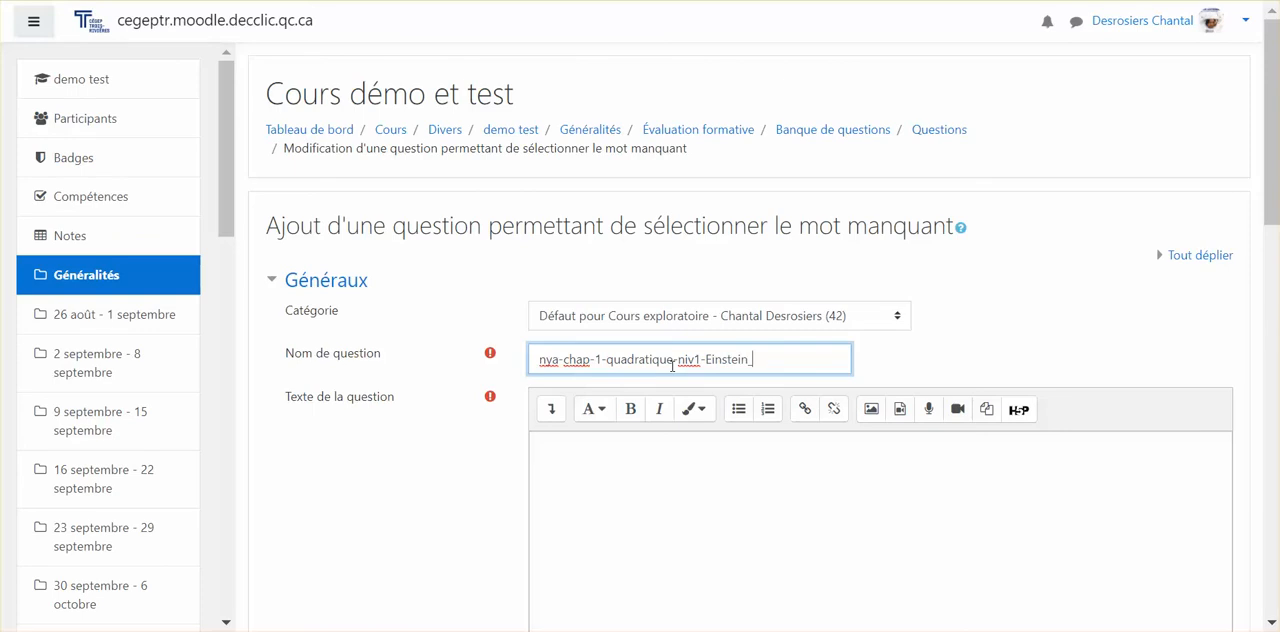
text(_inventewur)
key(BackSpace)
key(BackSpace)
text(ur)
drag(576, 359, 857, 363)
click(824, 359)
Step: Write "Einstein a découvert la relativité en 1908." as the first sentence of the question text
click(698, 510)
scroll(685, 476, down, 2)
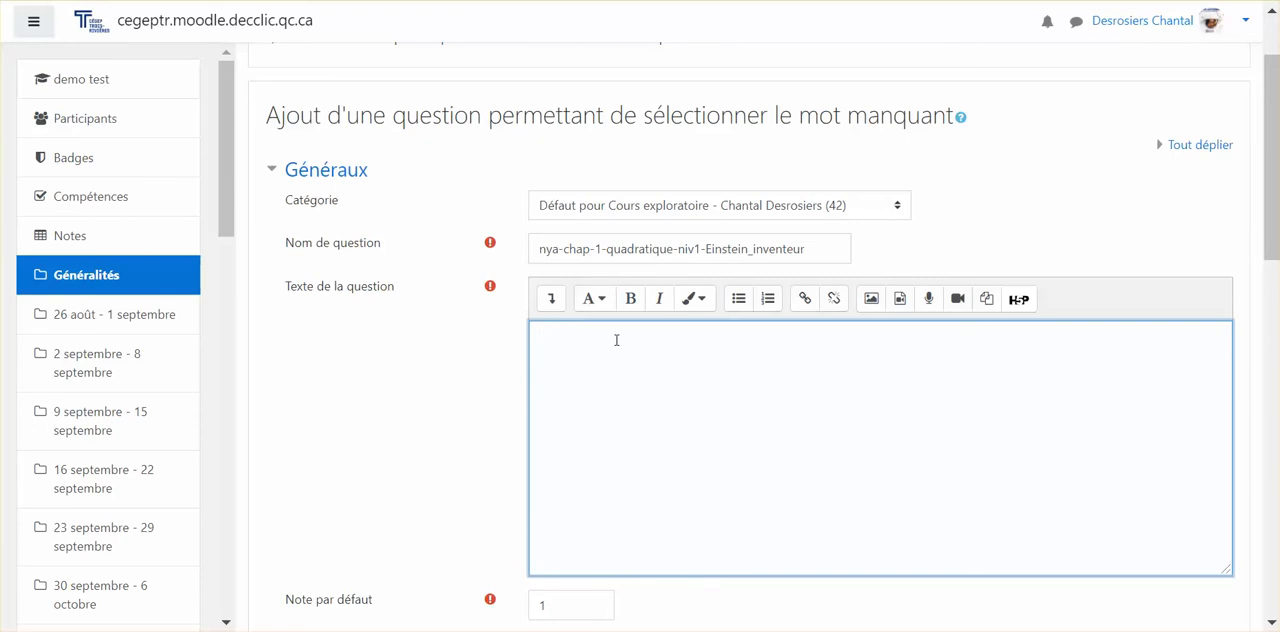
text(Einstein a découvert la)
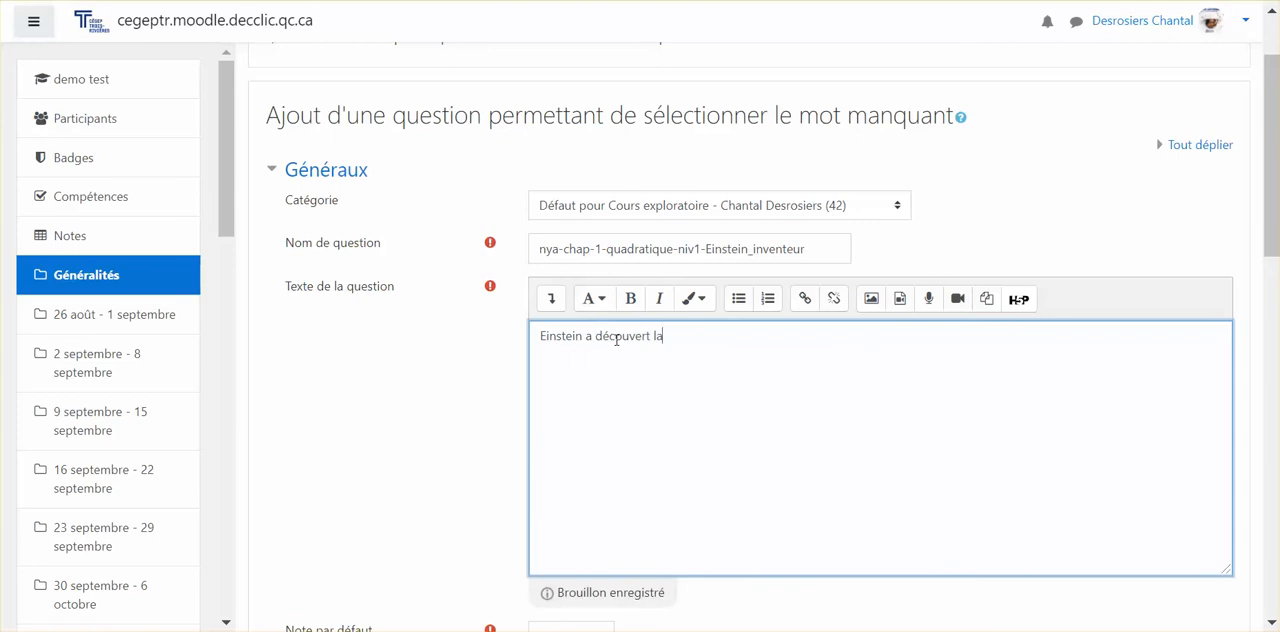
text( relativité en 1908.)
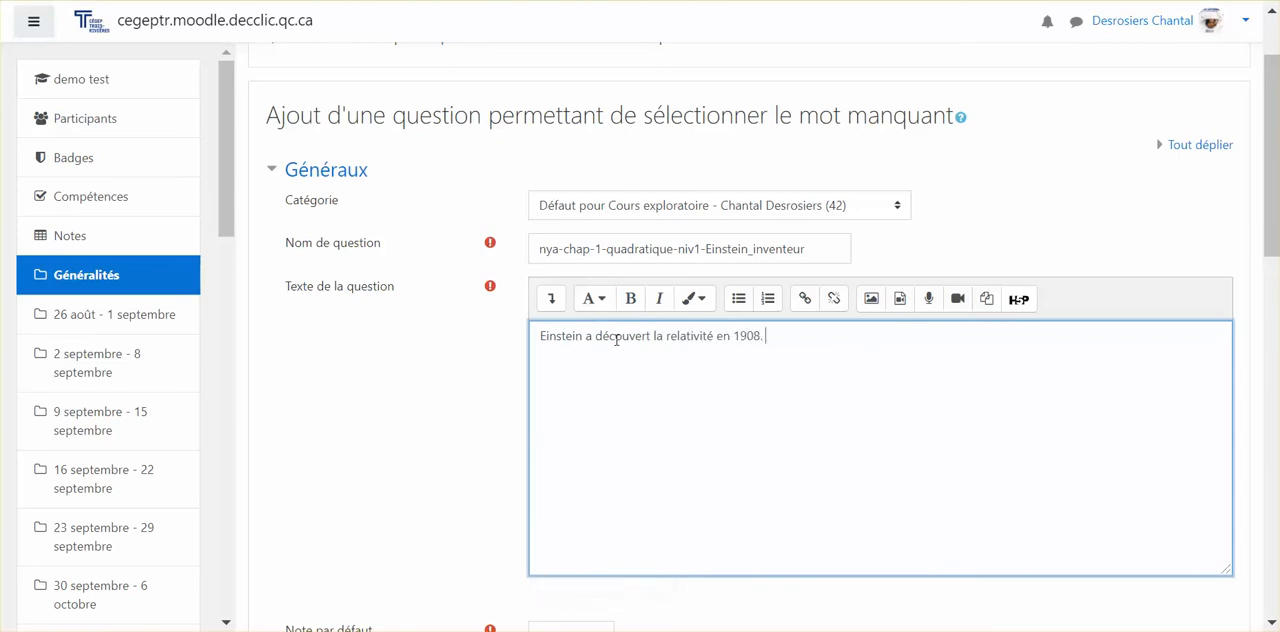
Step: Add a second paragraph to the question text reading "Watt a découvert la machine à vapeur."
key(Return)
text(W)
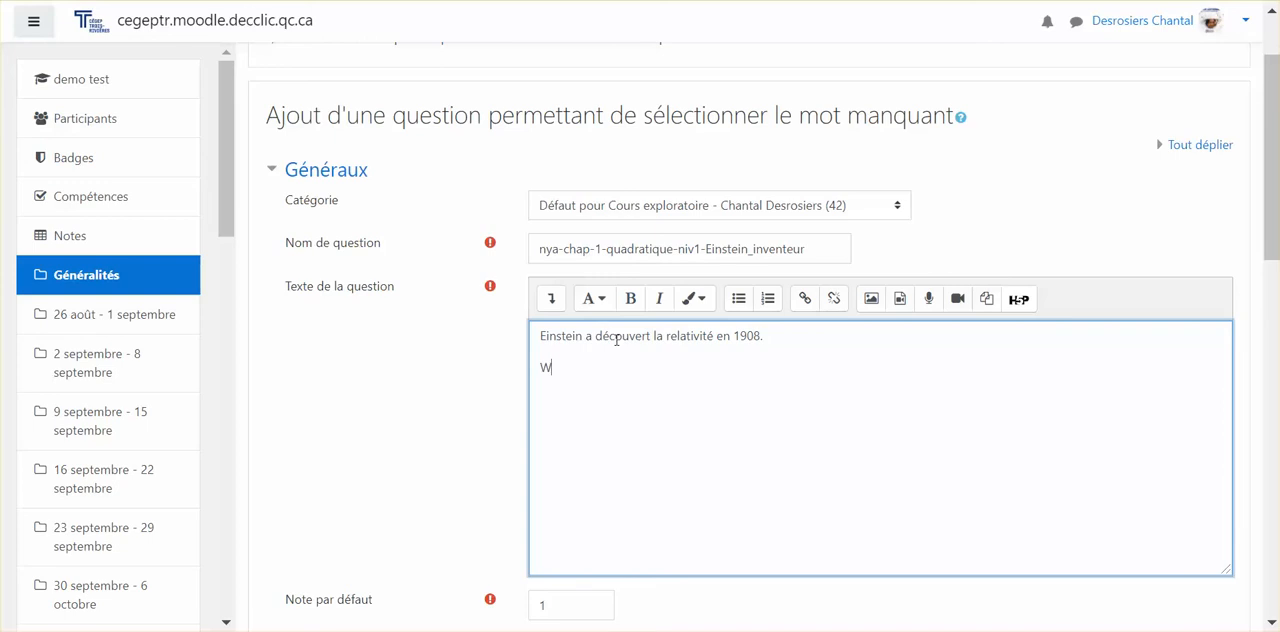
text(att a découvert la machine e)
text( vapeur.)
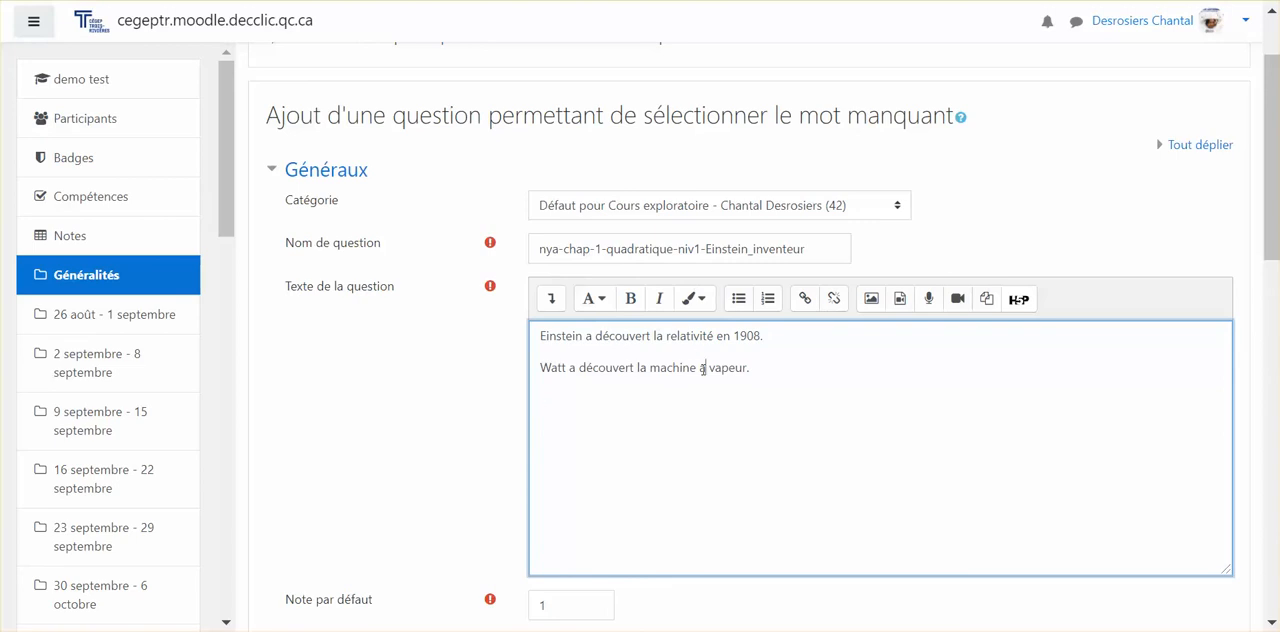
key(BackSpace)
text(à)
Step: Add a third paragraph to the question text reading "Joule a travailler sur l'électricité."
click(681, 399)
text(Joule a travailler sur )
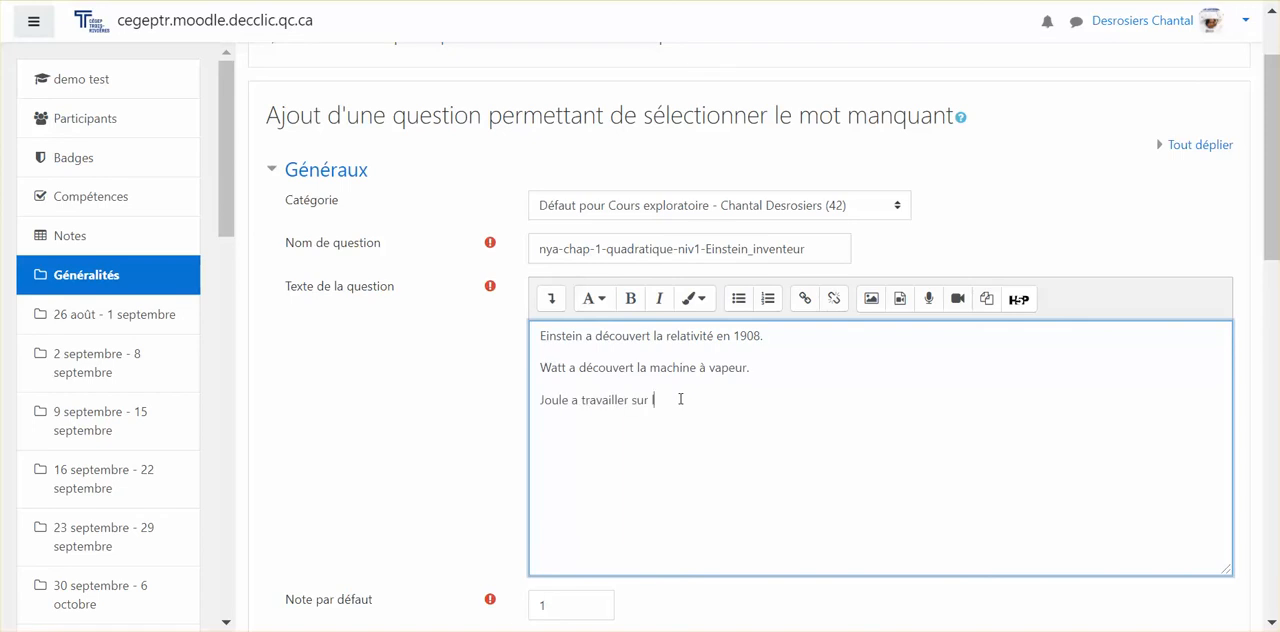
text(l'électricité.)
Step: Move the word "Einstein" out of the question text into the answer for choice [[1]]
click(541, 336)
drag(582, 337, 541, 336)
key(ctrl+c)
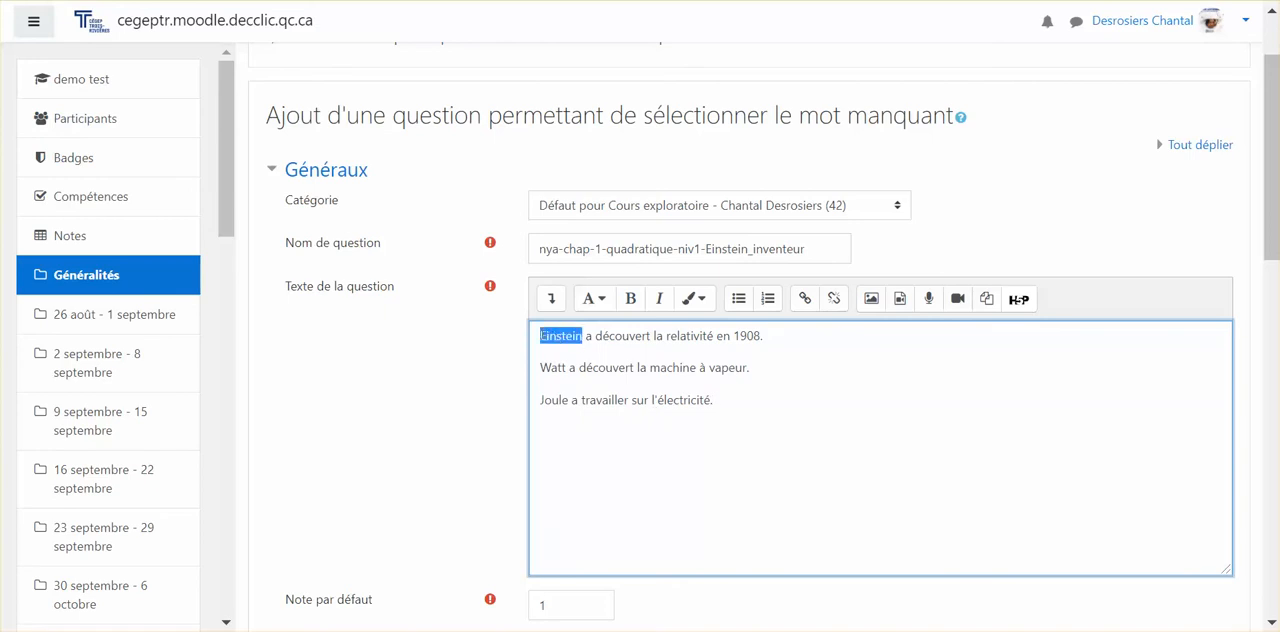
key(BackSpace)
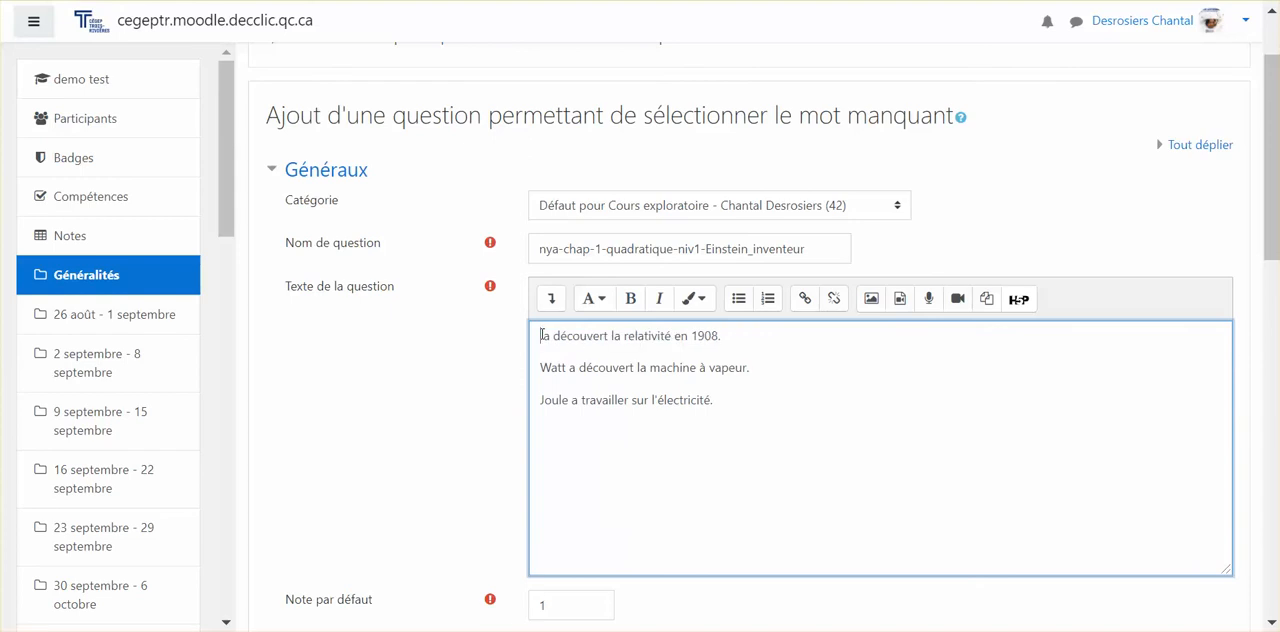
scroll(540, 340, down, 7)
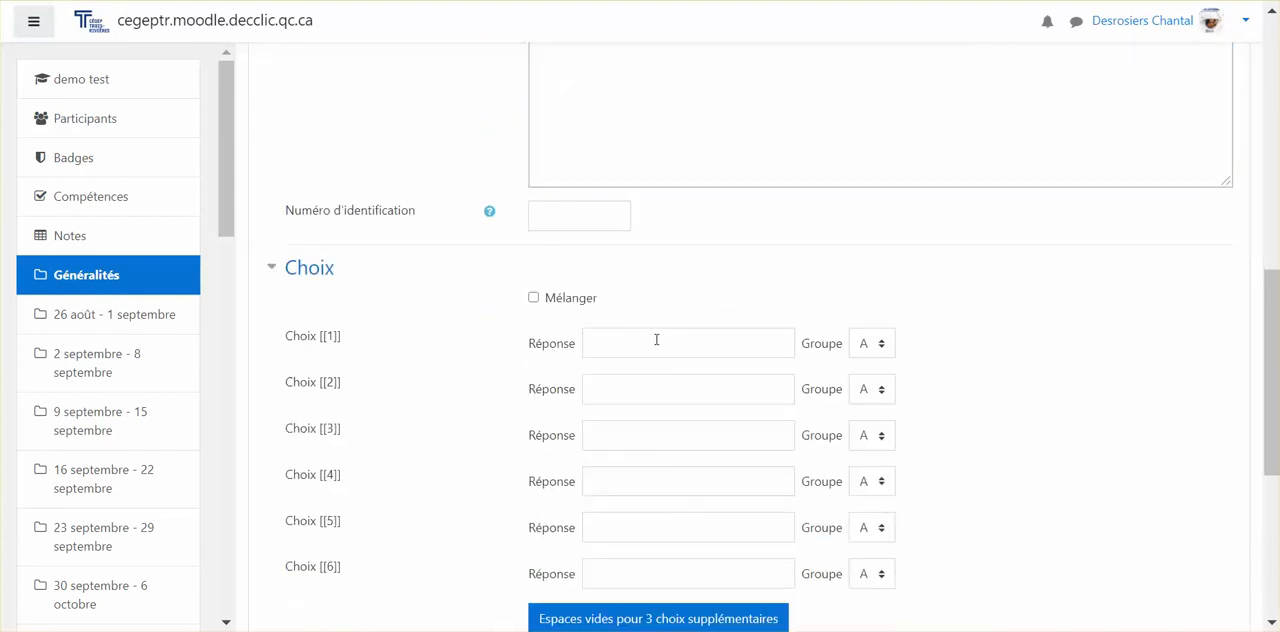
click(655, 340)
key(ctrl+v)
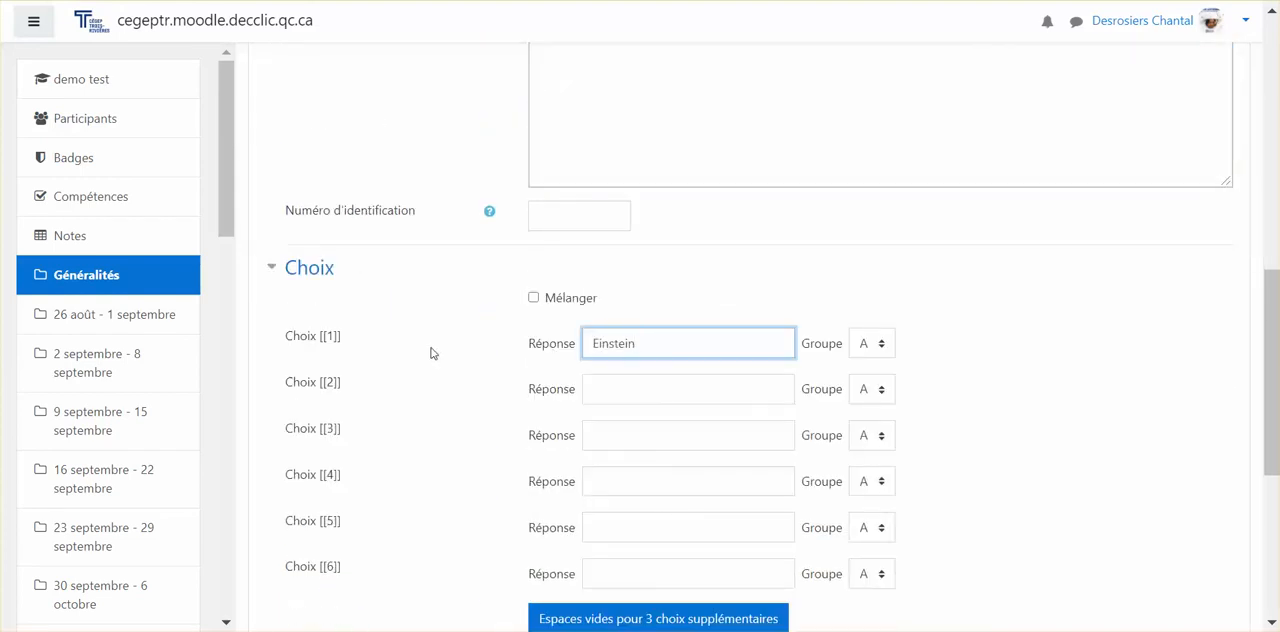
Step: Copy the placeholder [[1]] to the beginning of the first sentence in the question text
click(348, 340)
drag(347, 340, 322, 343)
key(ctrl+c)
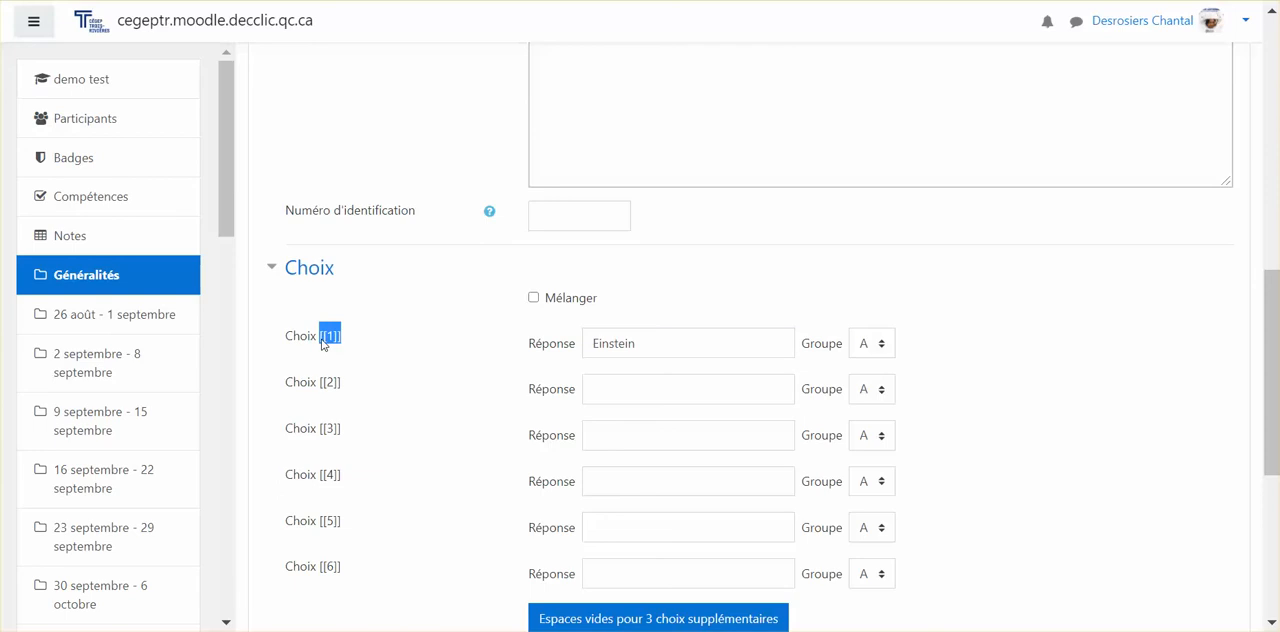
scroll(500, 326, up, 2)
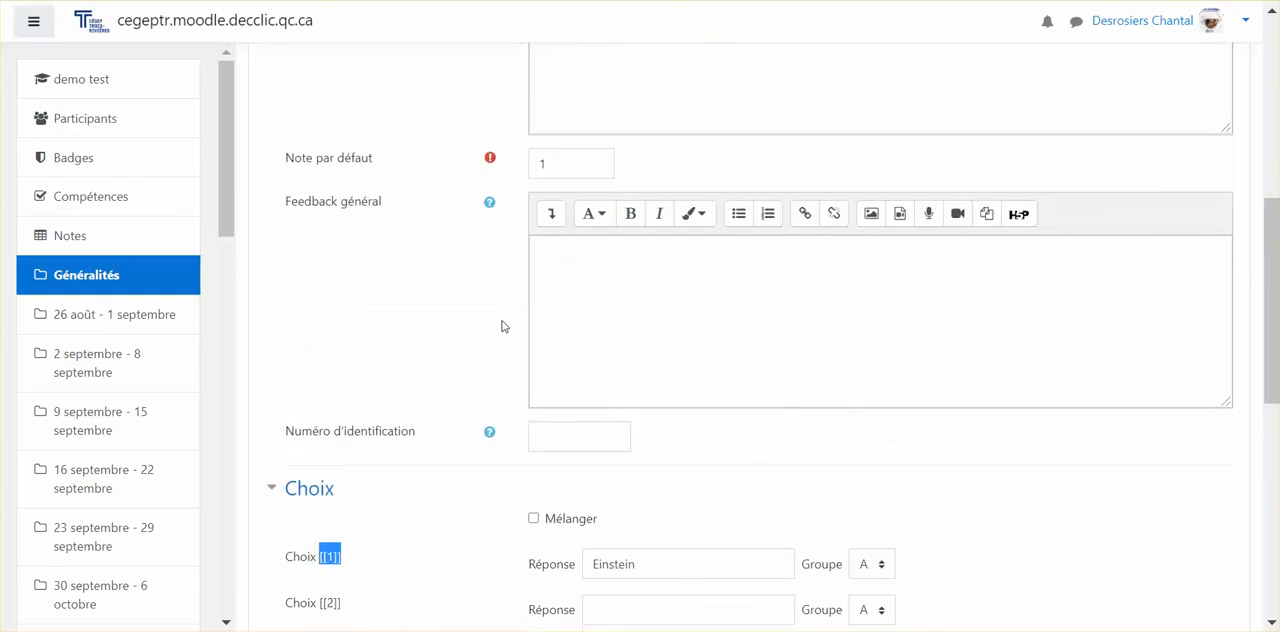
scroll(600, 237, up, 2)
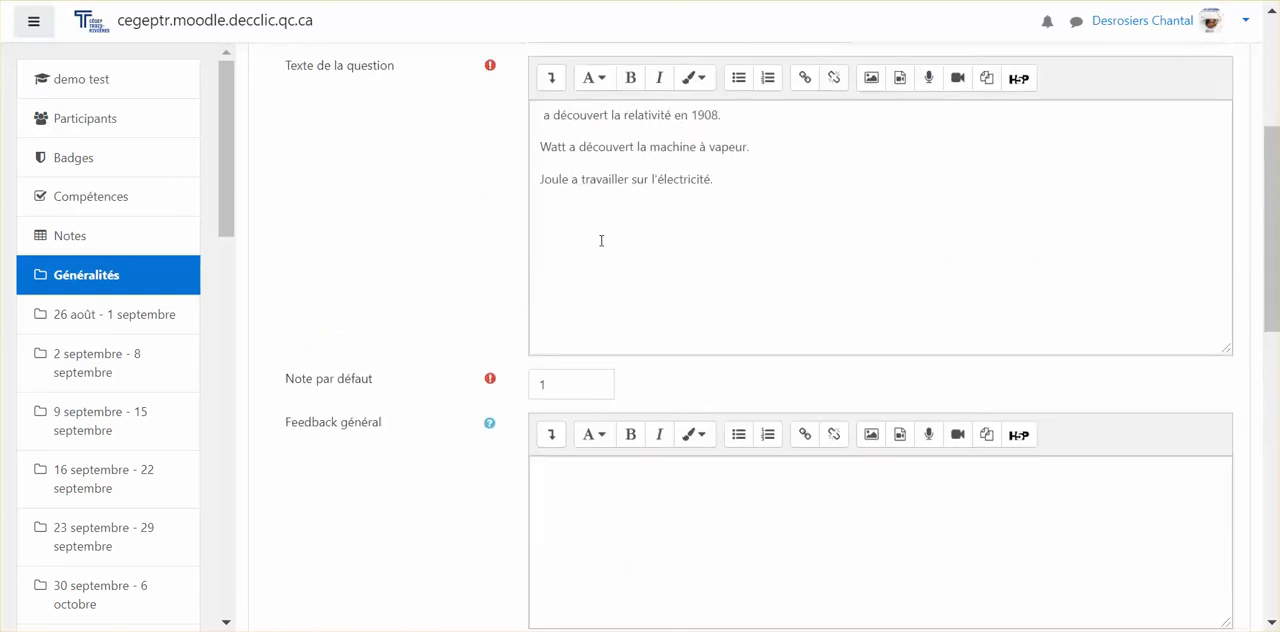
click(537, 112)
key(ctrl+v)
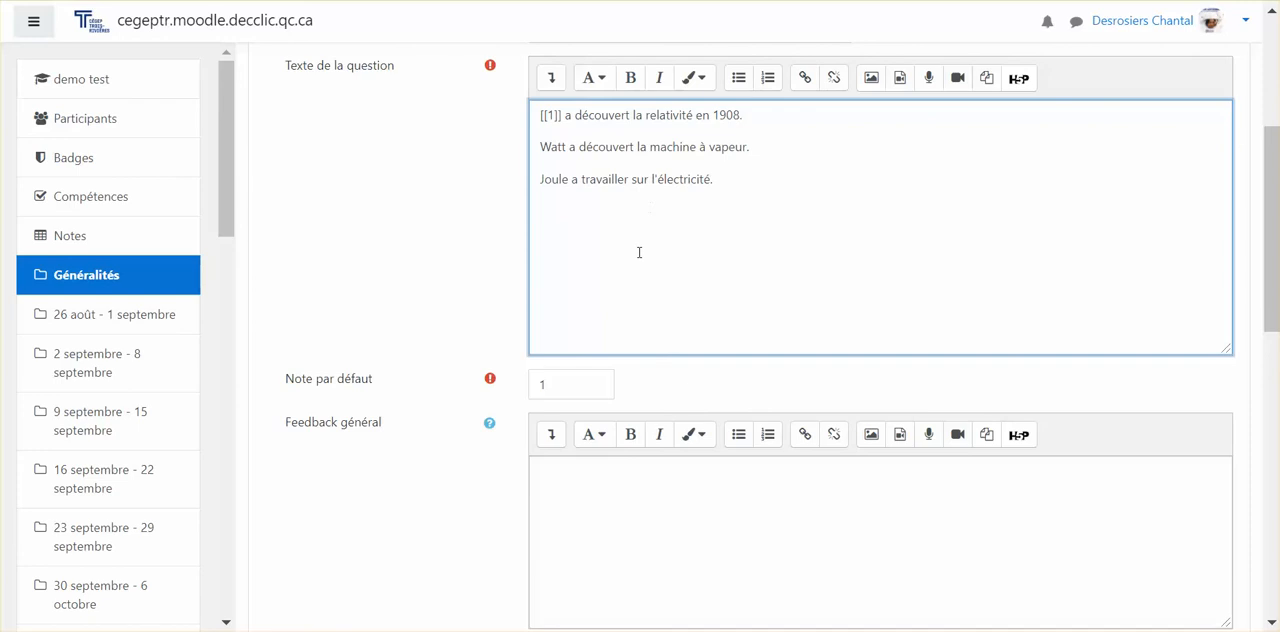
Step: Copy the word "Watt" from the question text into the answer for choice [[2]]
scroll(637, 252, down, 3)
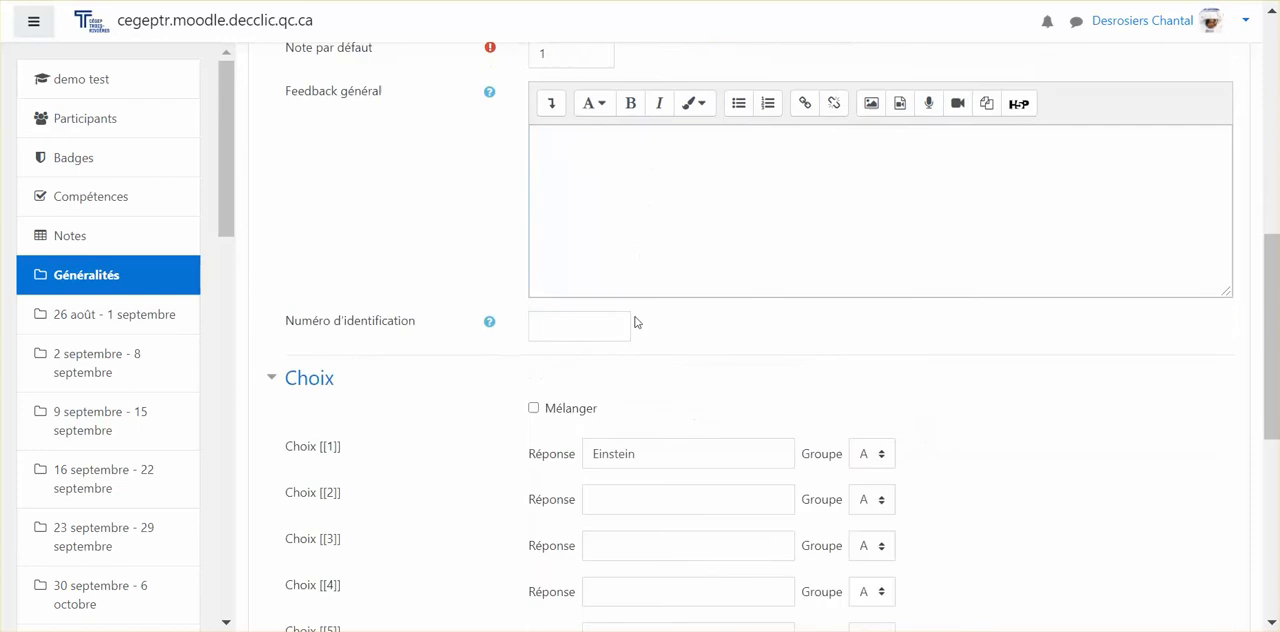
click(663, 443)
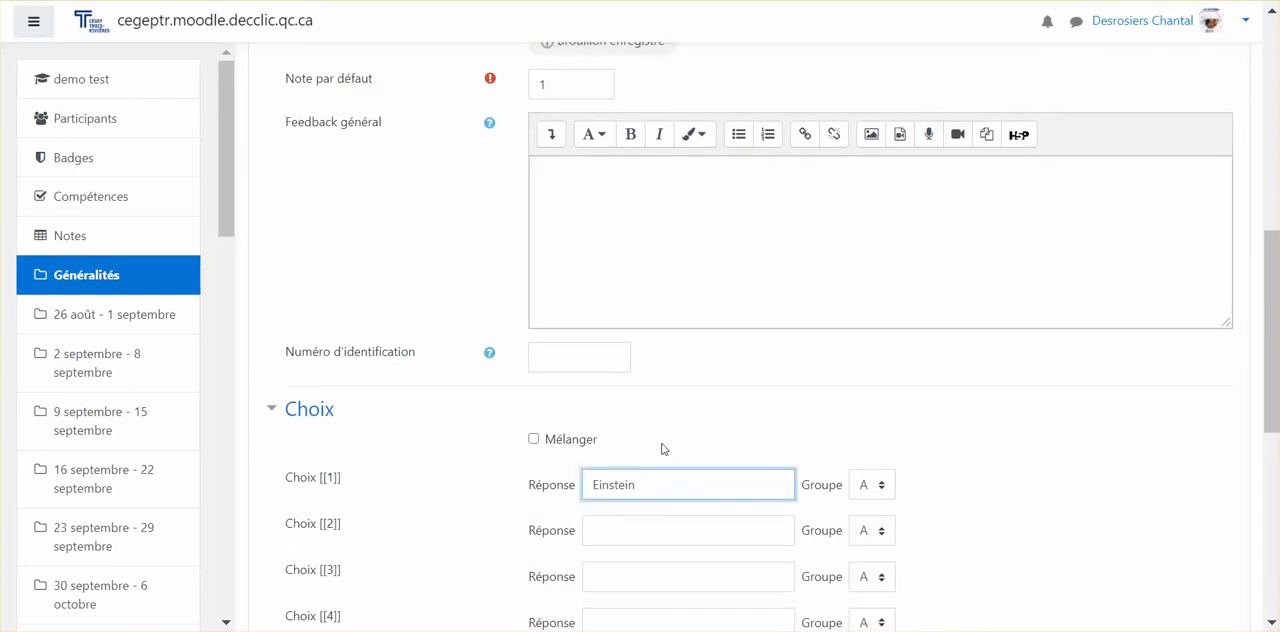
scroll(661, 449, up, 3)
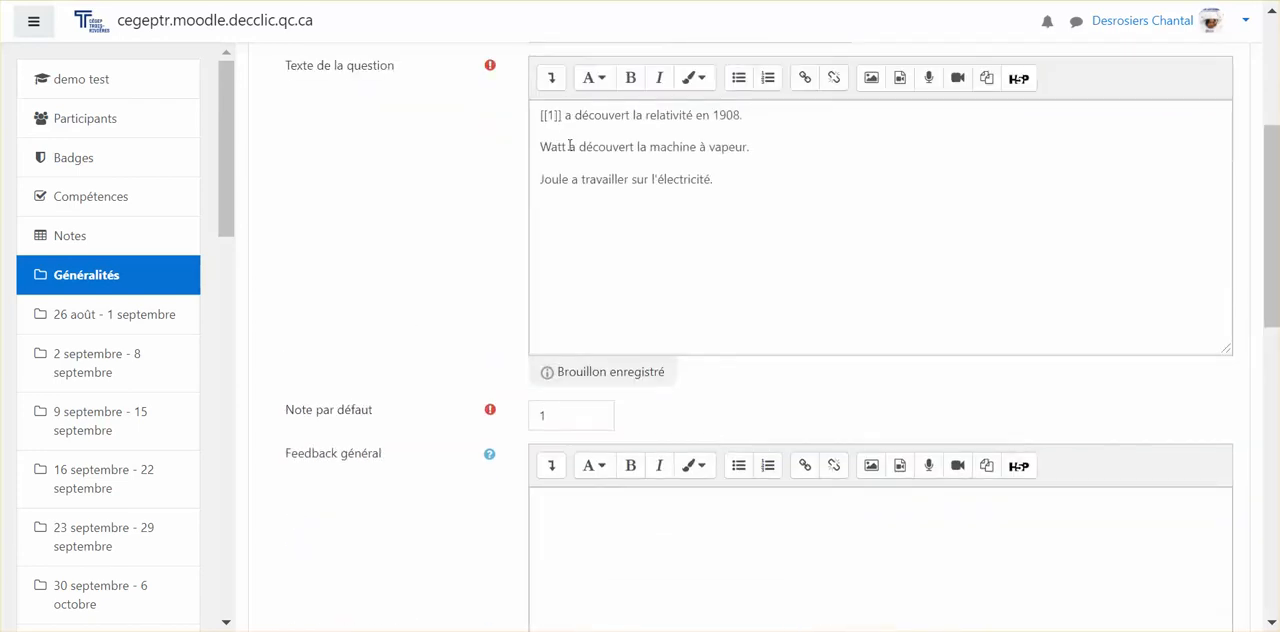
drag(570, 146, 542, 146)
key(ctrl+c)
scroll(543, 147, down, 1)
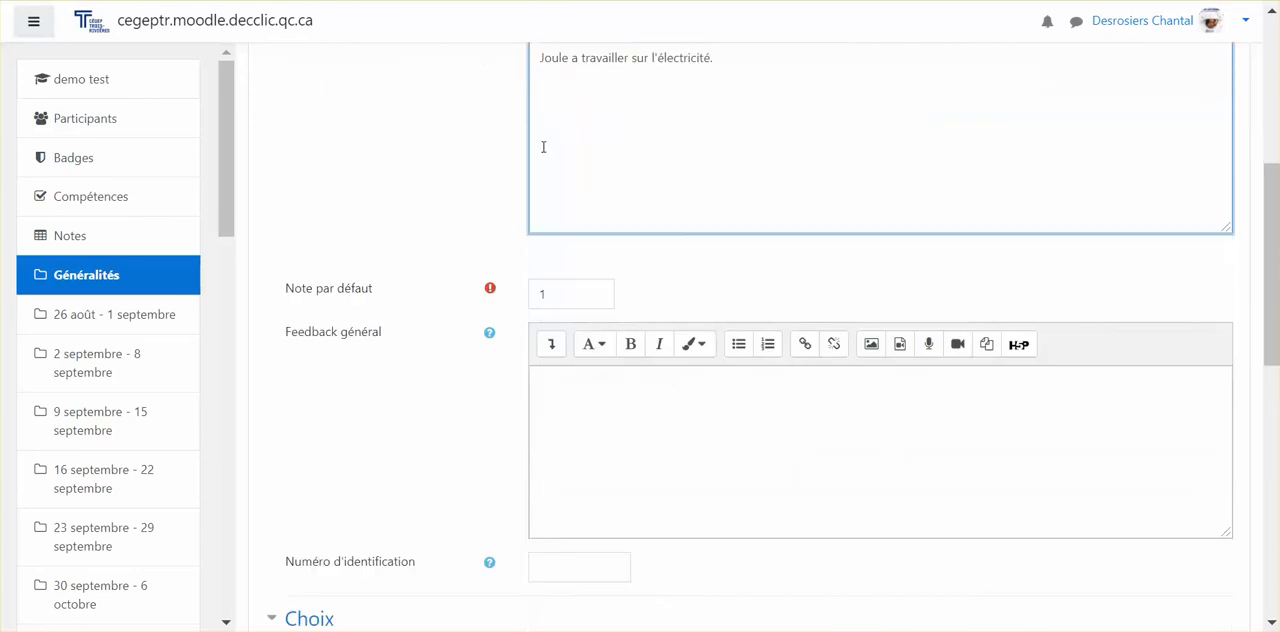
scroll(543, 147, down, 6)
click(637, 172)
key(ctrl+v)
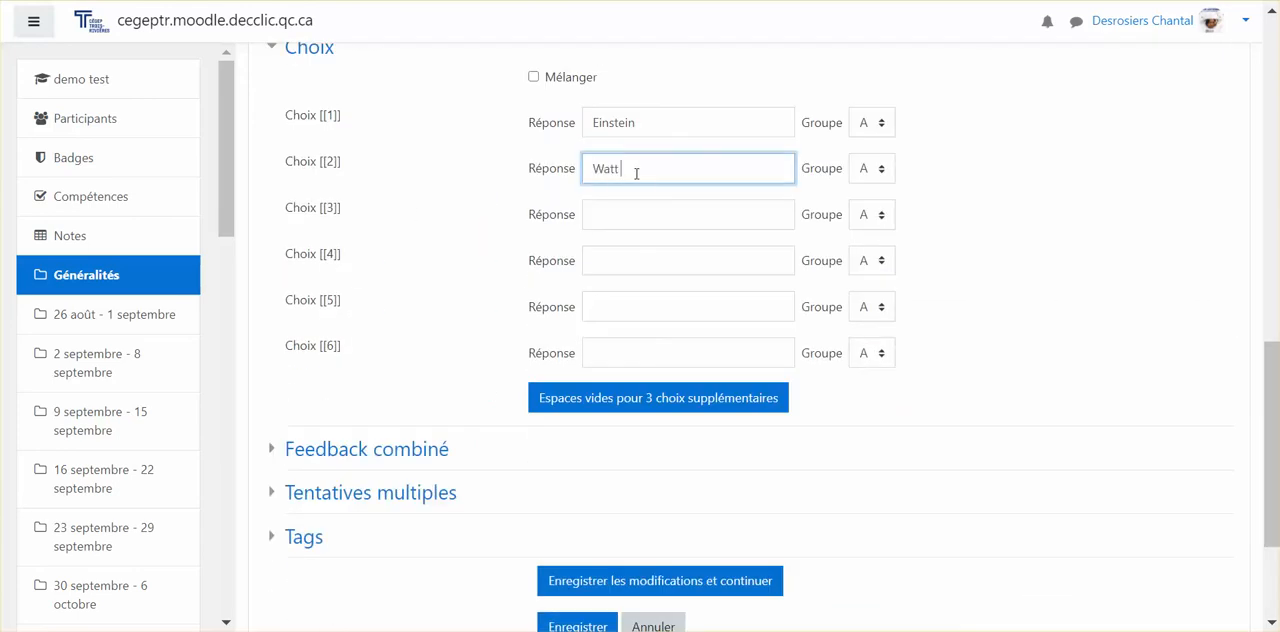
Step: Replace "Watt" in the second sentence of the question text with the placeholder [[2]]
drag(341, 161, 320, 168)
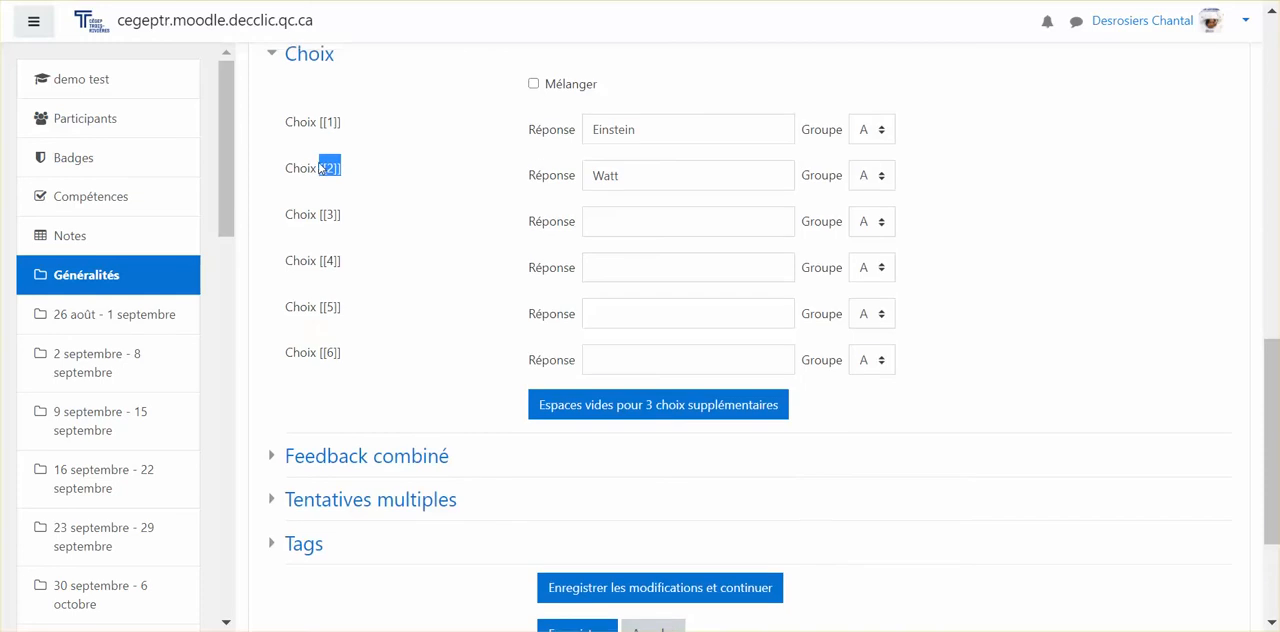
scroll(411, 157, up, 7)
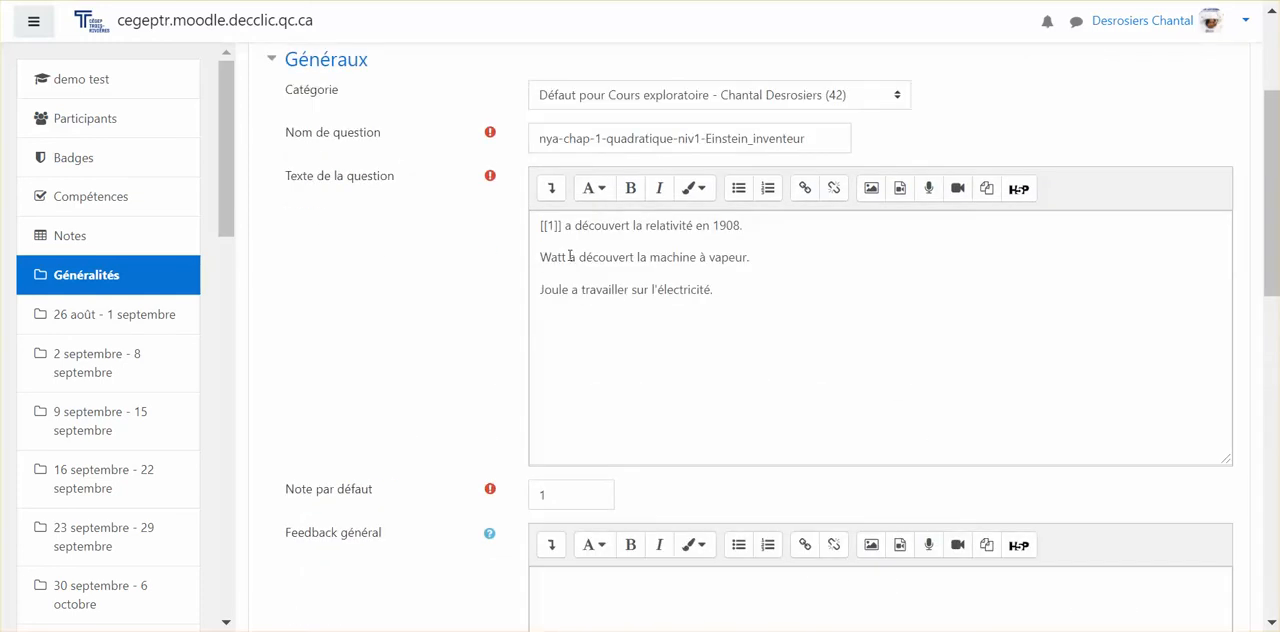
click(566, 257)
drag(566, 257, 538, 257)
text([[2]])
Step: Copy the word "Joule" from the question text into the answer for choice [[3]]
scroll(537, 257, down, 1)
scroll(540, 257, down, 5)
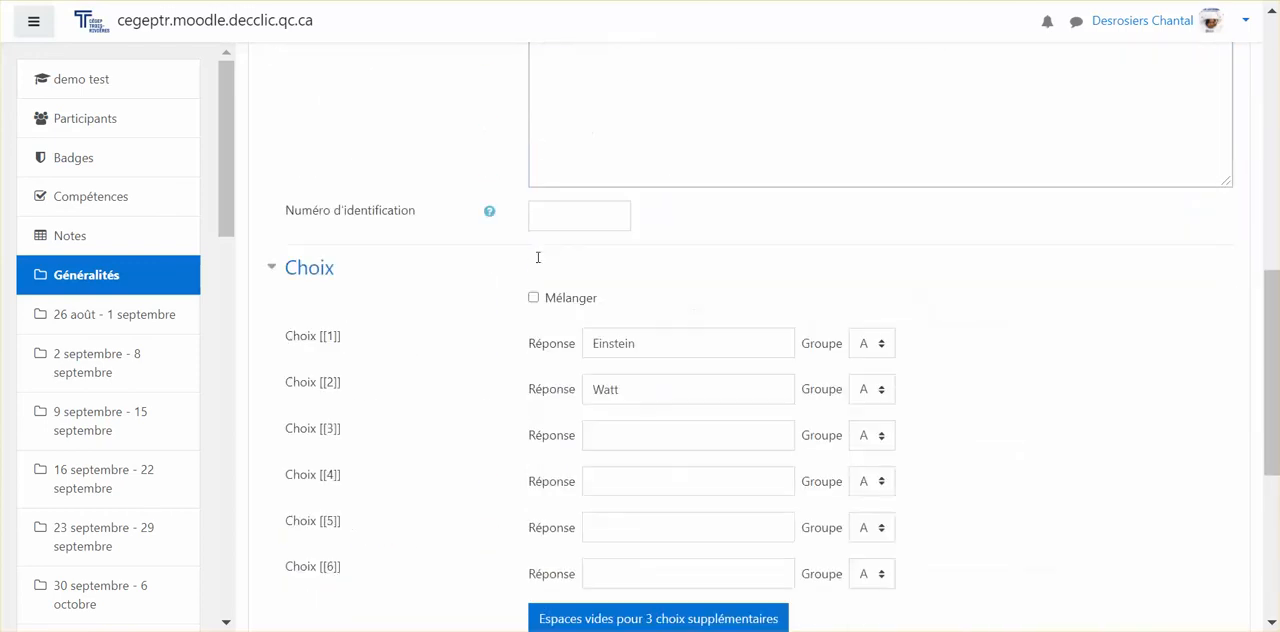
scroll(542, 257, up, 4)
scroll(627, 196, up, 3)
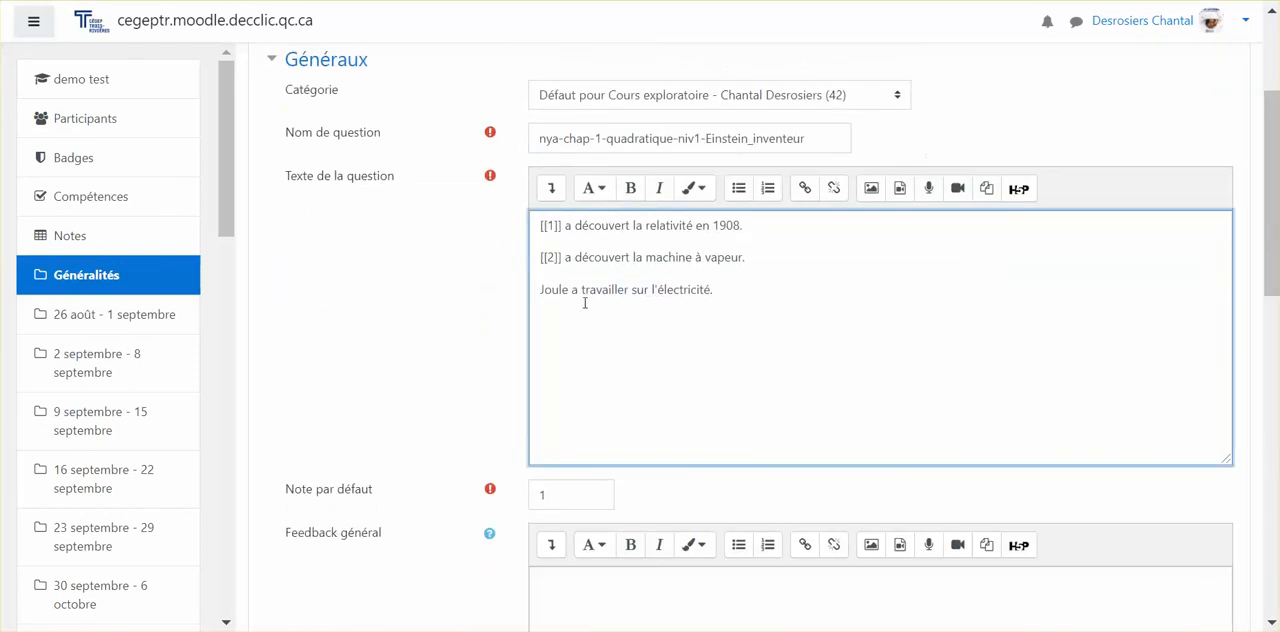
drag(570, 290, 541, 295)
key(ctrl+c)
scroll(530, 340, down, 5)
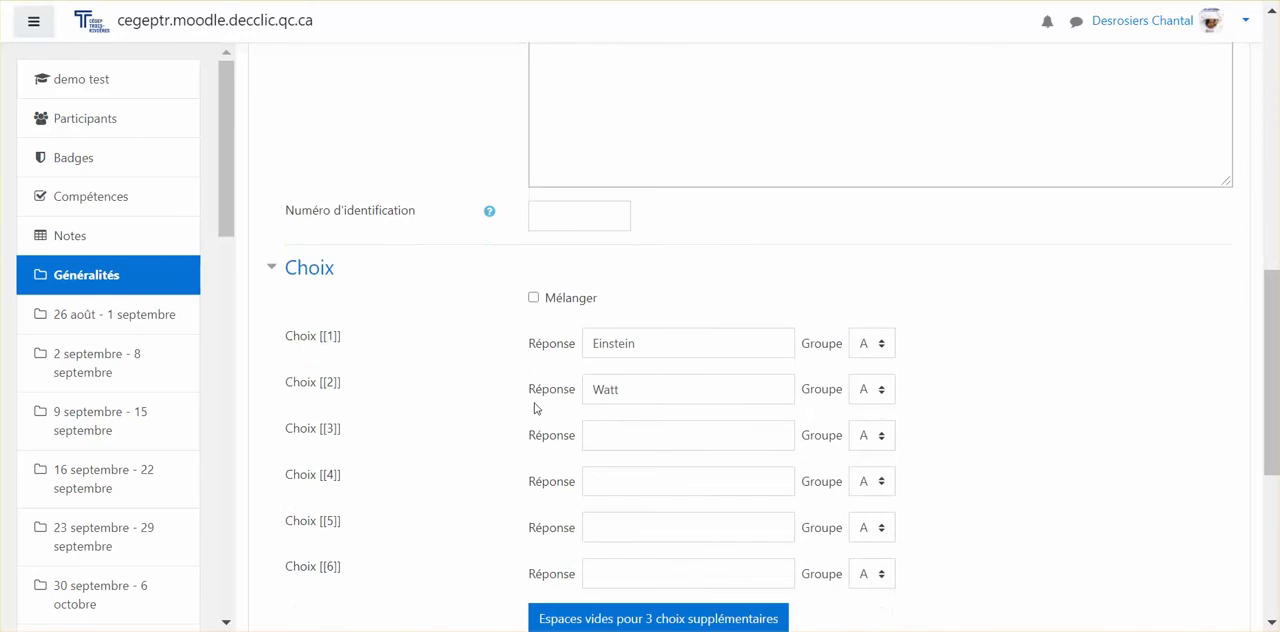
click(588, 436)
key(ctrl+v)
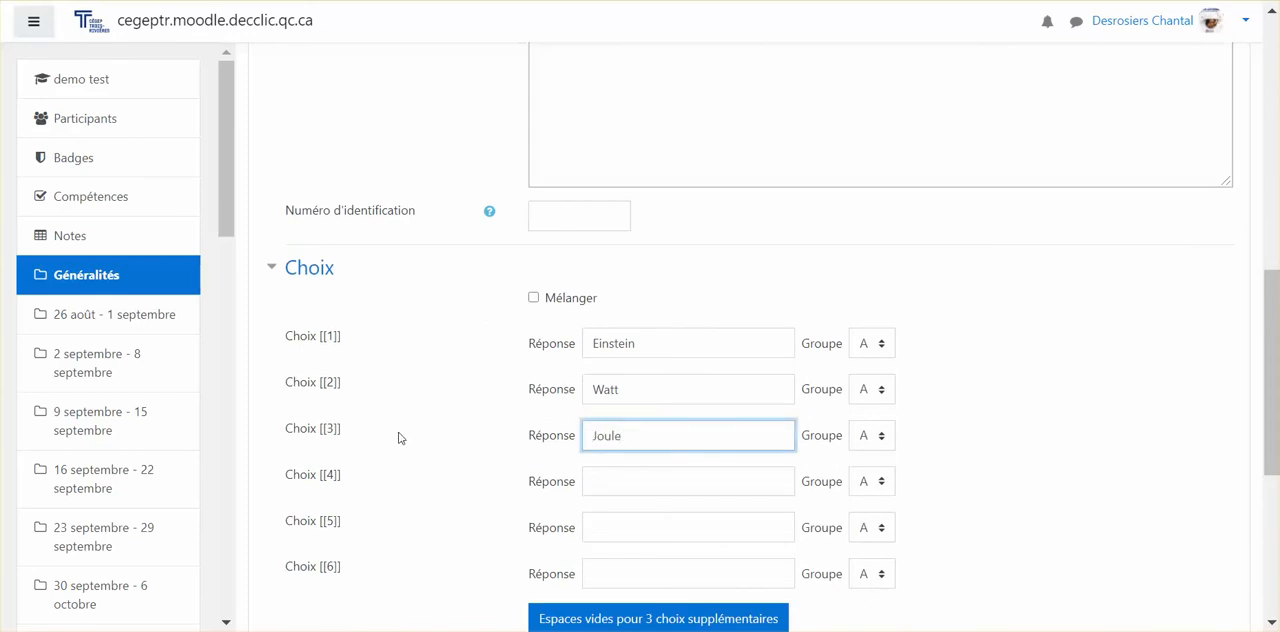
Step: Copy the placeholder [[3]] to the beginning of the third sentence in the question text, before "Joule"
drag(346, 433, 322, 433)
key(ctrl+c)
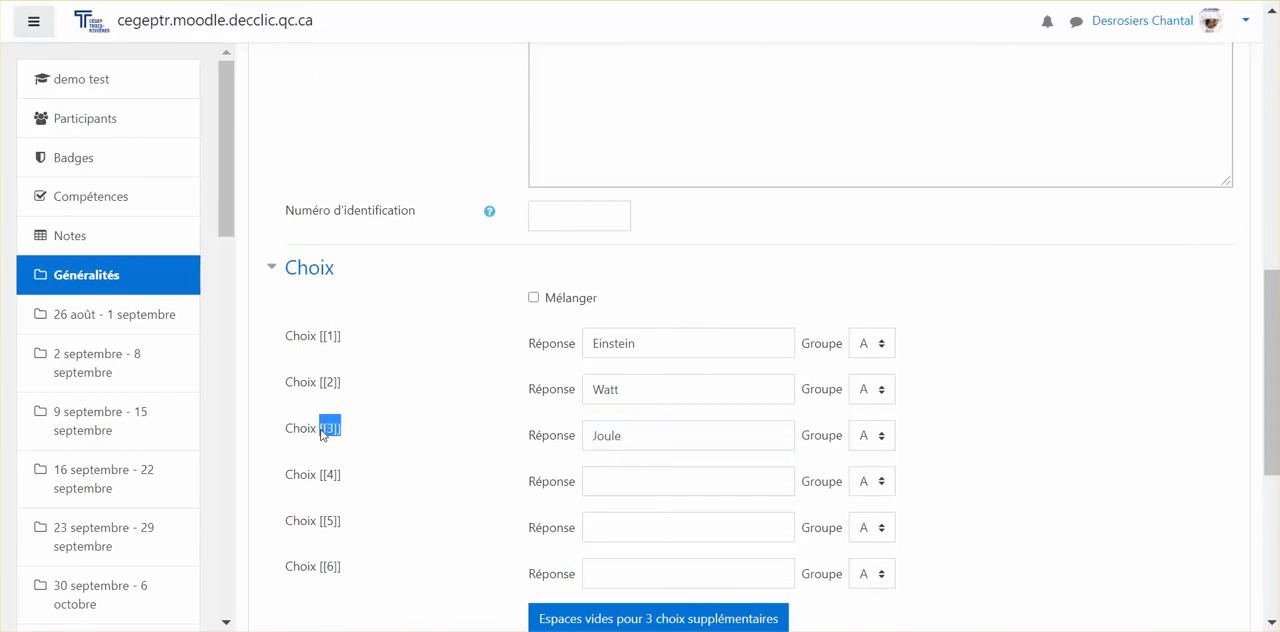
scroll(322, 433, up, 5)
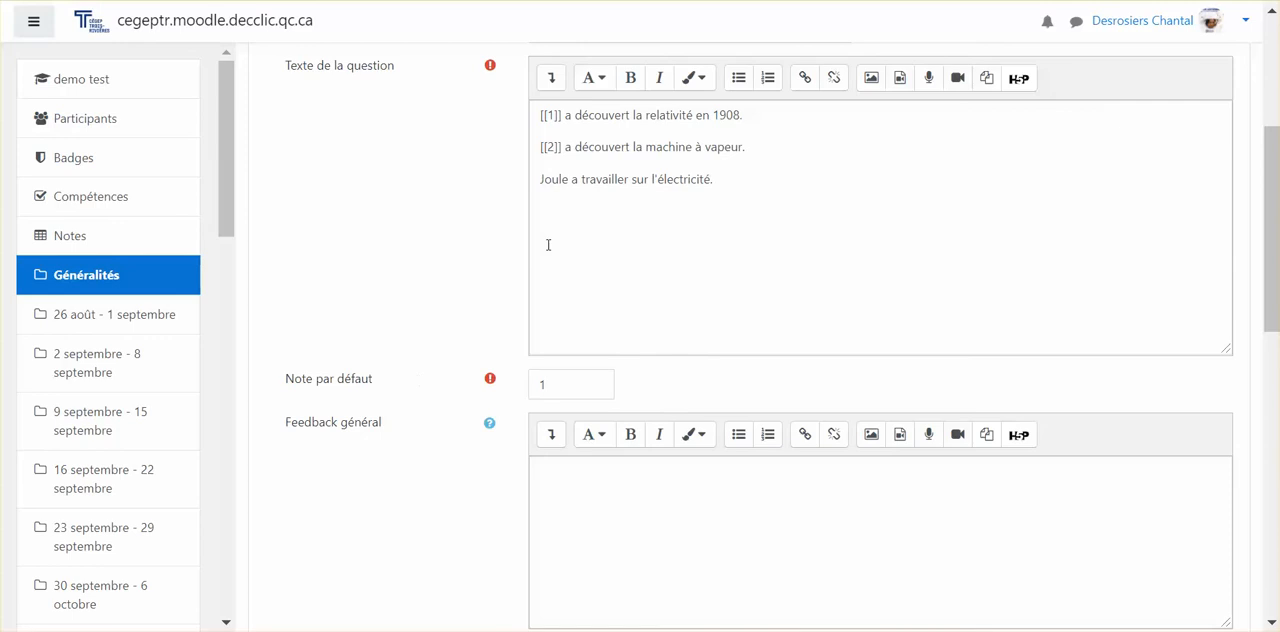
click(540, 180)
key(ctrl+v)
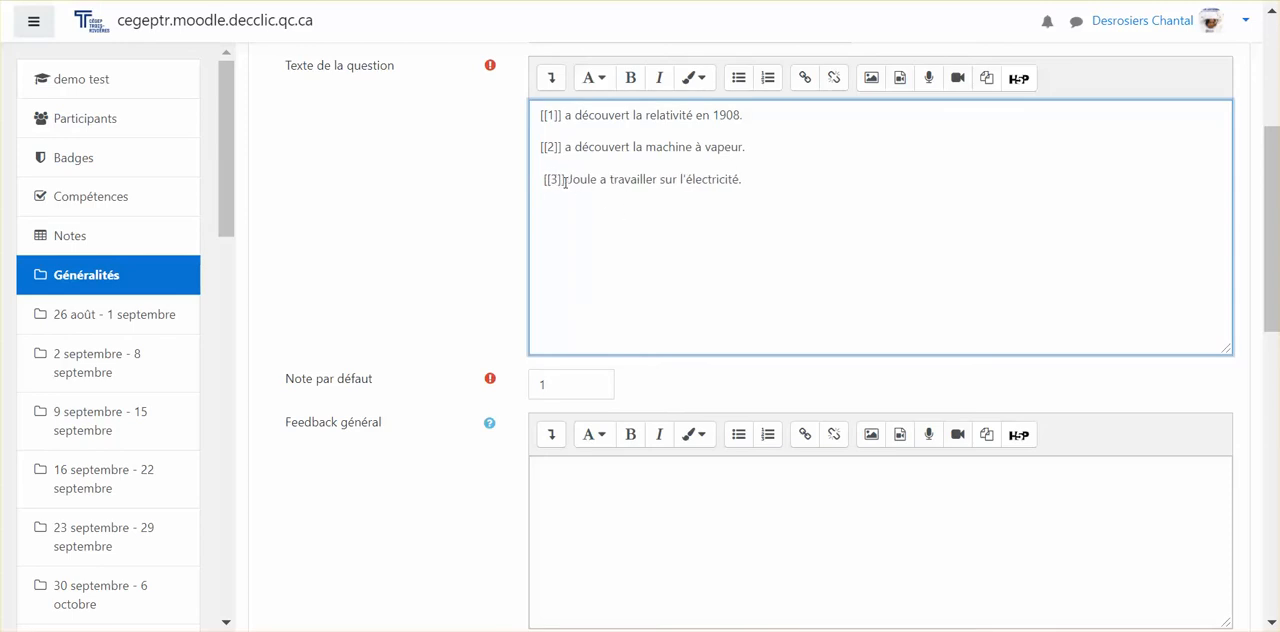
Step: Enter Ohm, Newton and Mhos as the answers for choices [[4]], [[5]] and [[6]], and save the question
scroll(565, 181, down, 6)
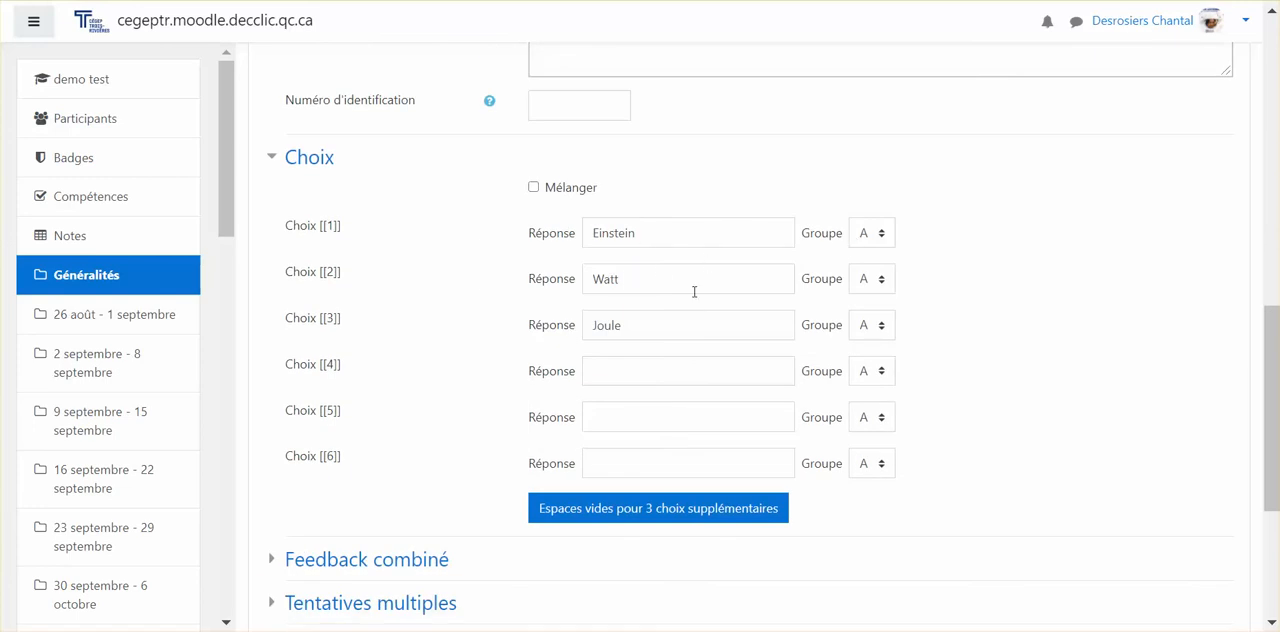
click(637, 234)
click(622, 284)
click(622, 327)
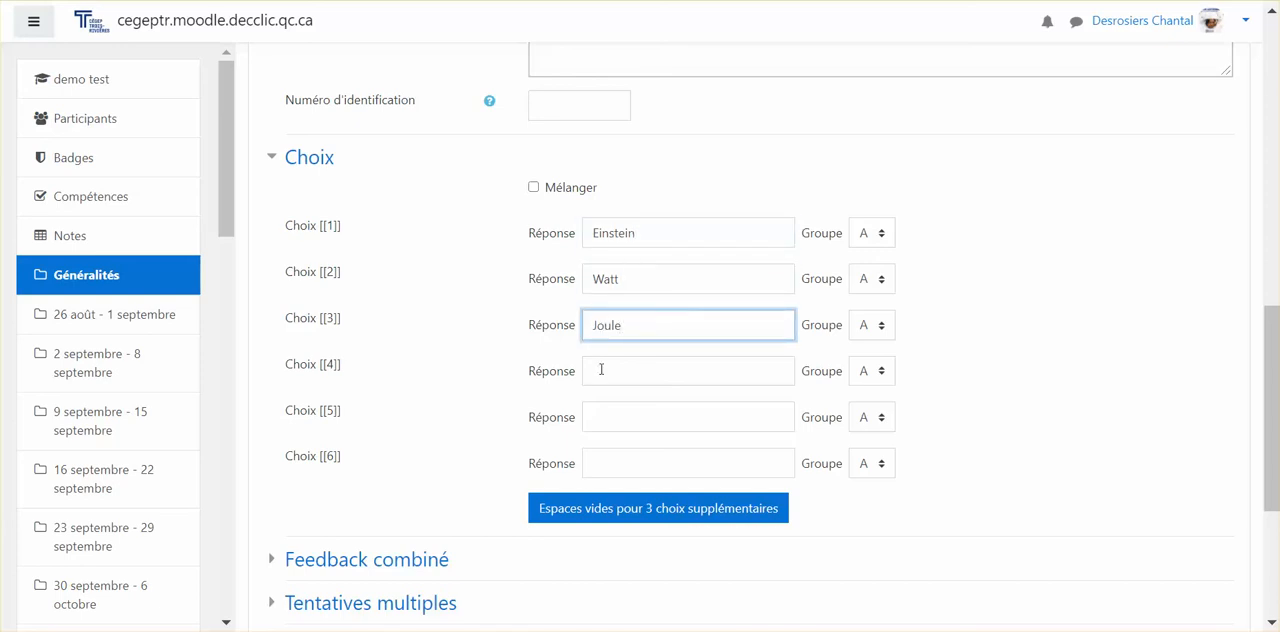
click(601, 371)
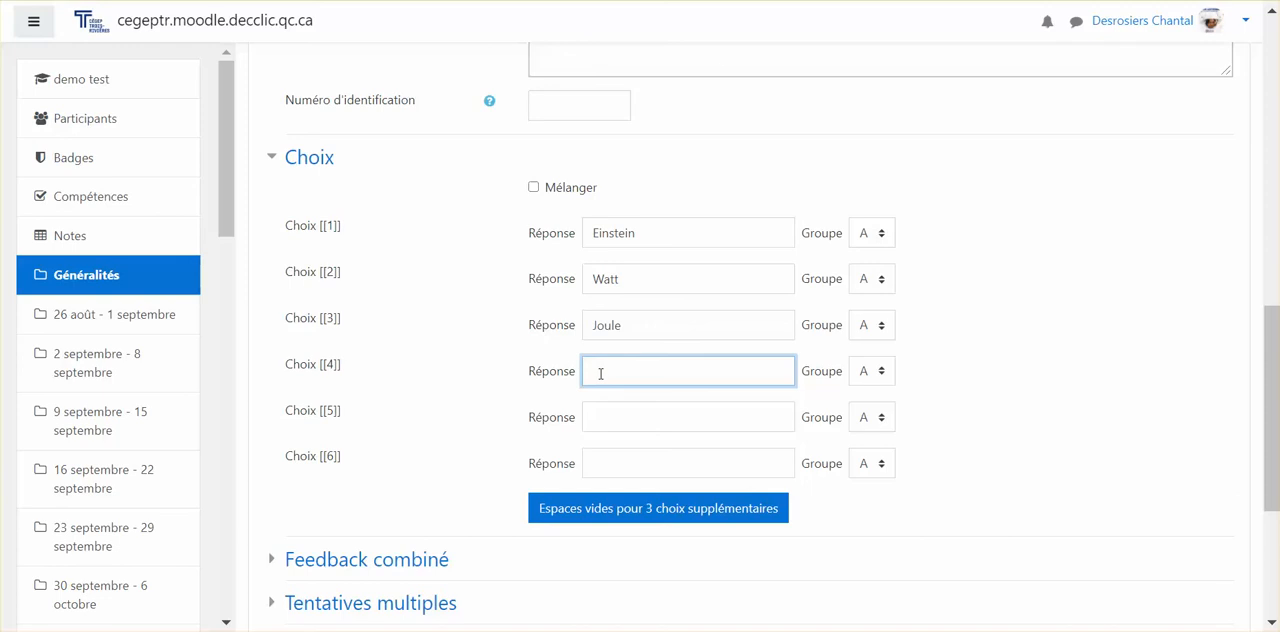
text(Ohm)
click(608, 415)
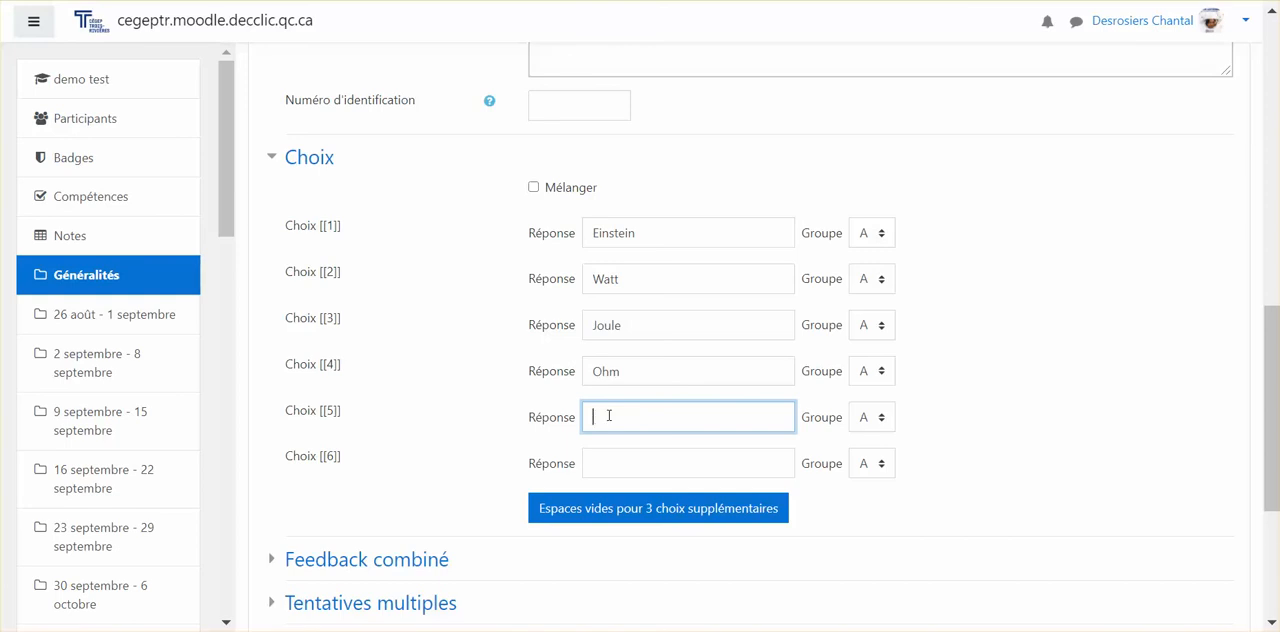
text(Nweton)
click(627, 462)
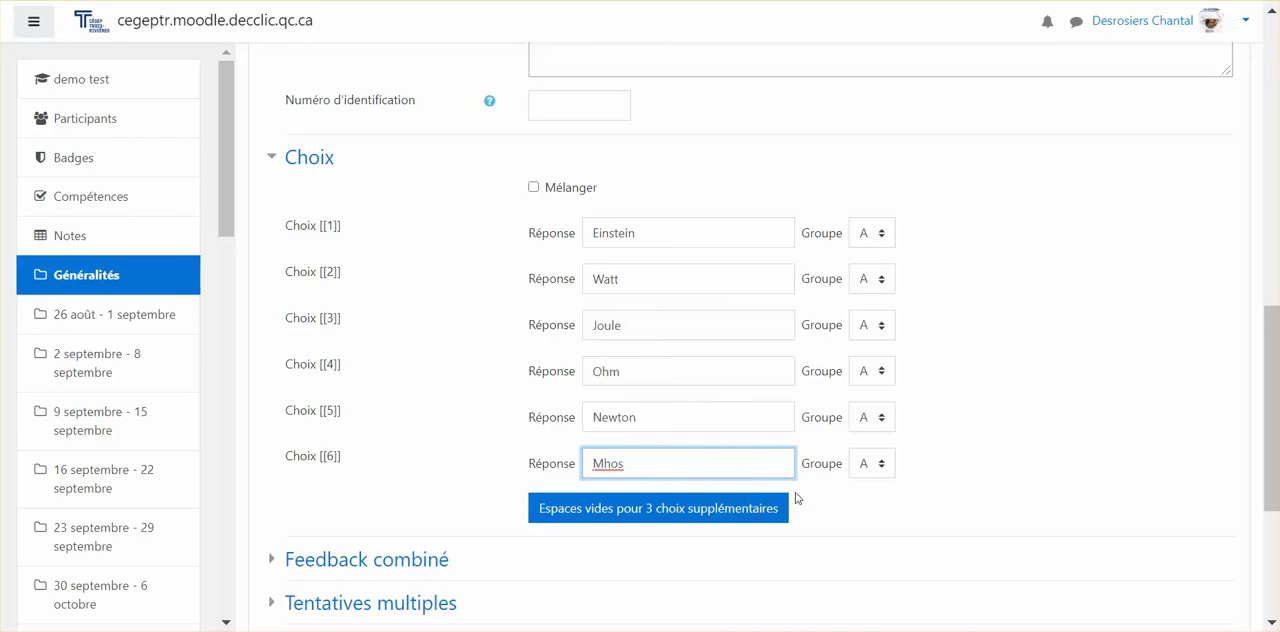
scroll(780, 526, down, 3)
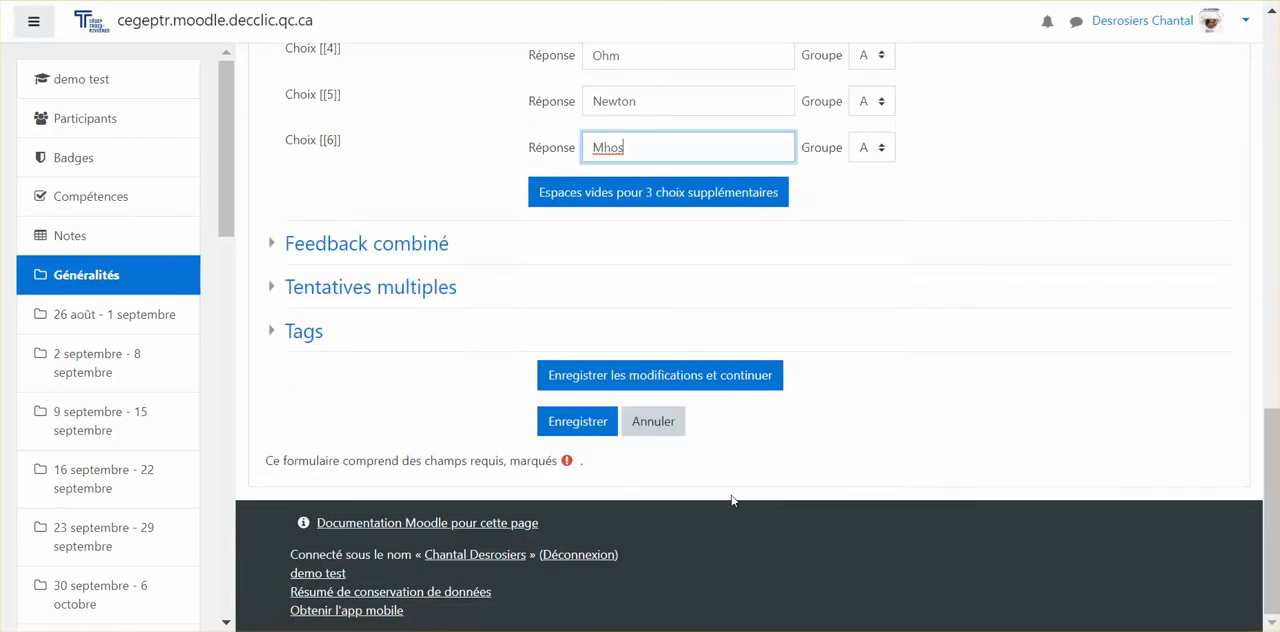
click(586, 425)
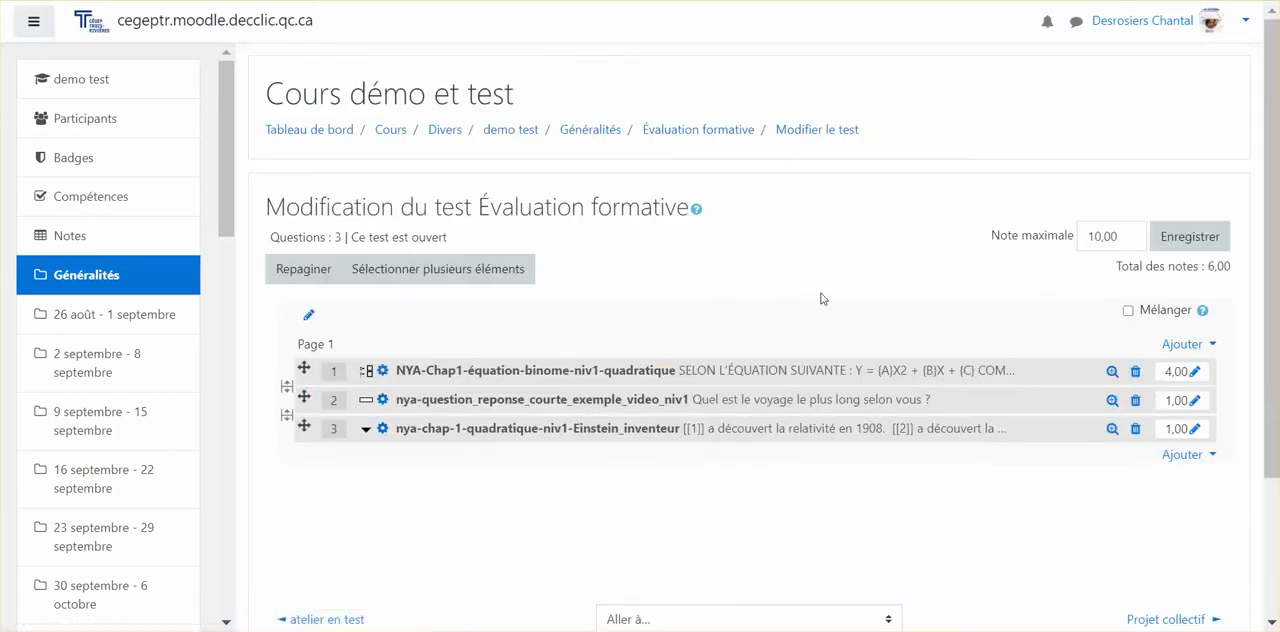
Step: Put each quiz question on its own page and move the nya-chap-1-quadratique-niv1-Einstein_inventeur question to first position
click(286, 386)
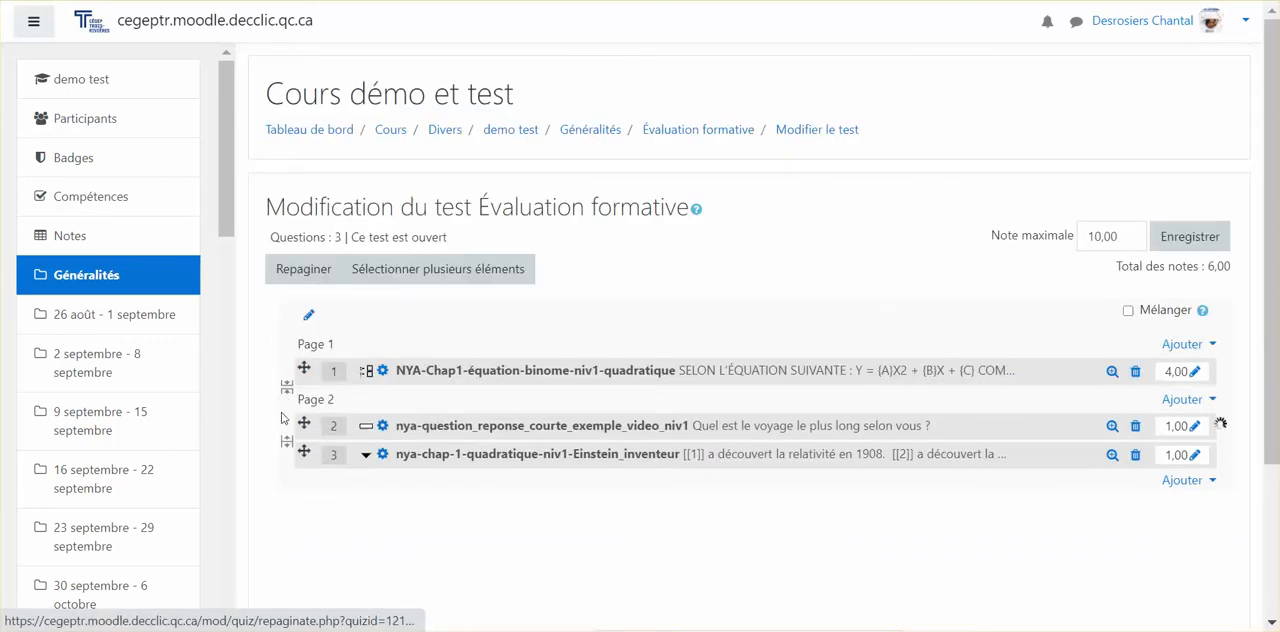
click(286, 441)
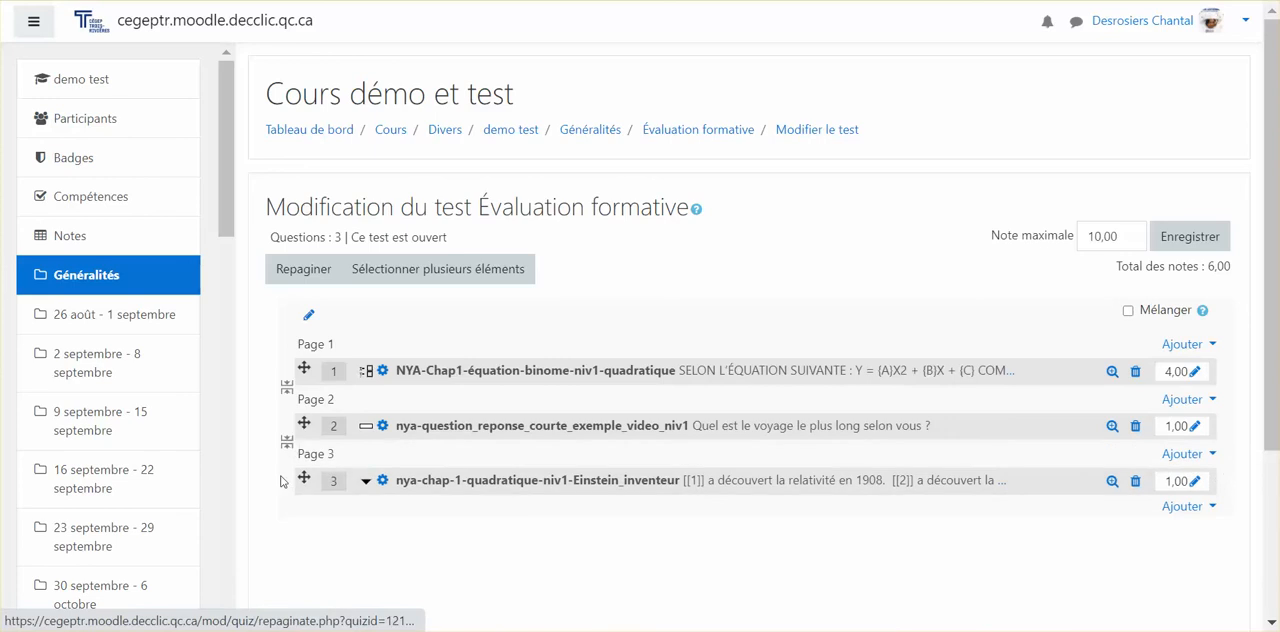
drag(291, 483, 287, 371)
click(287, 387)
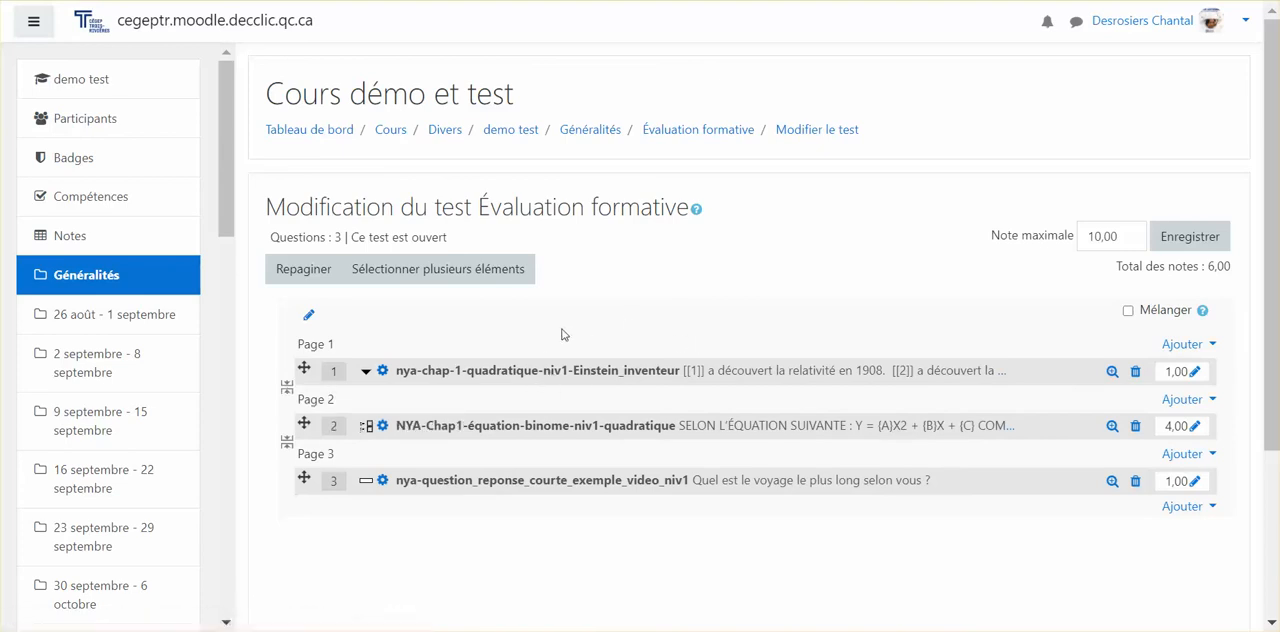
Step: Preview the Évaluation formative quiz and fill the three blanks of question 1 with Joule, Watt and Newton
click(700, 130)
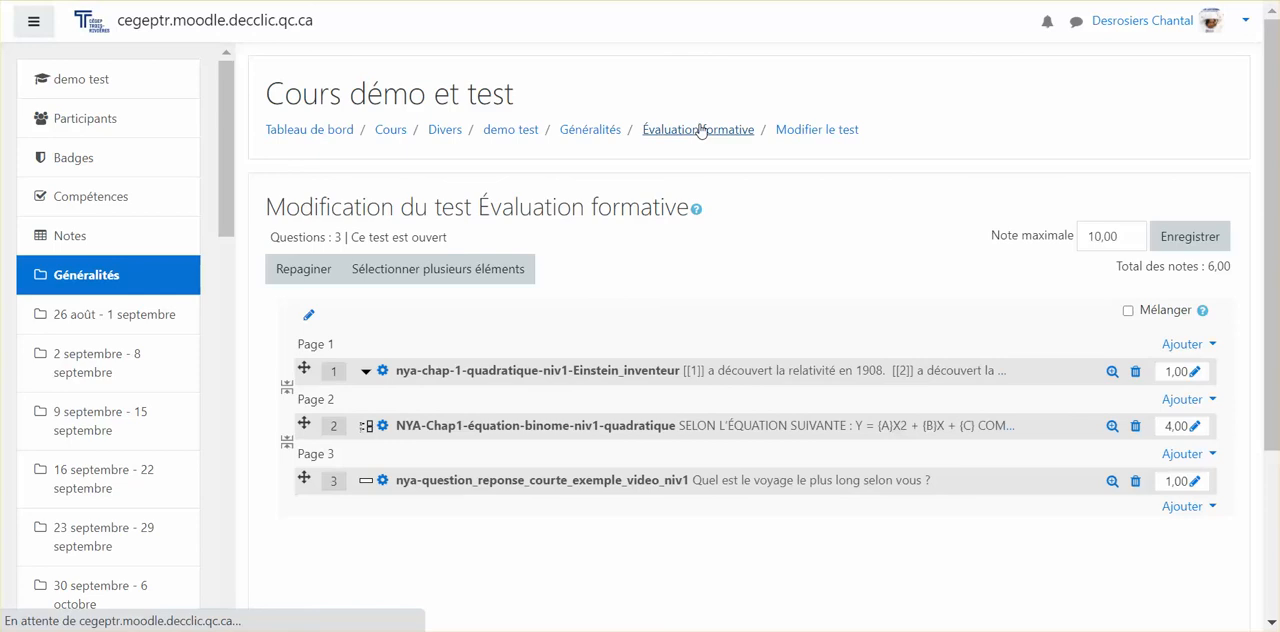
click(760, 316)
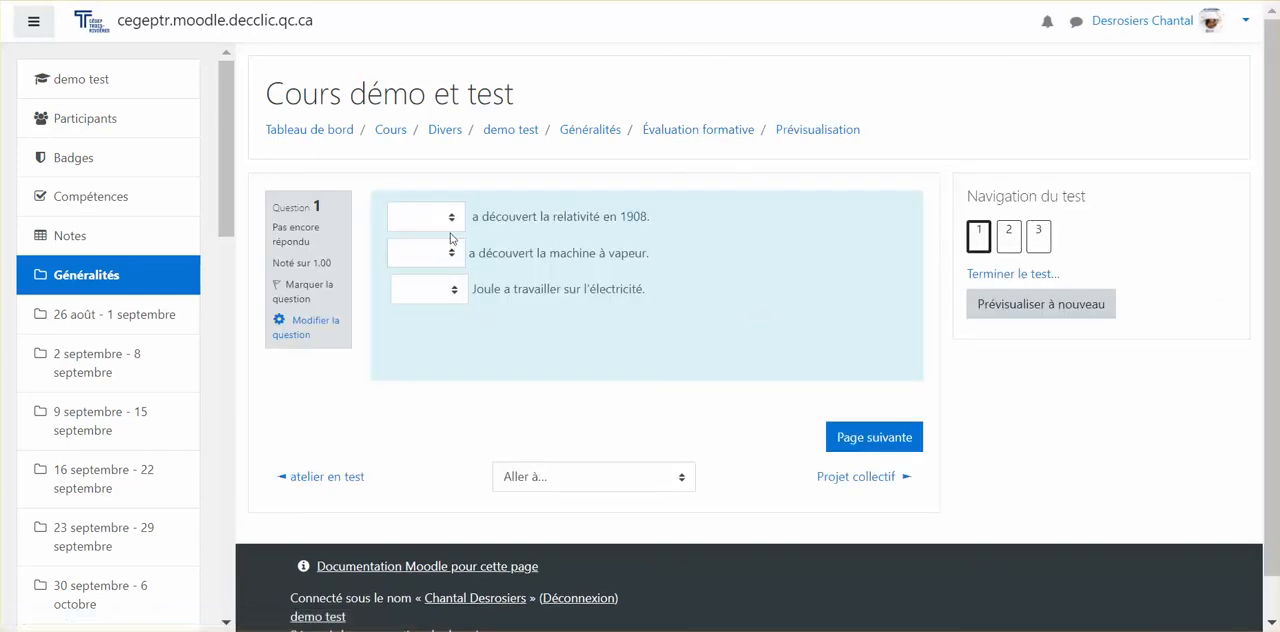
click(451, 220)
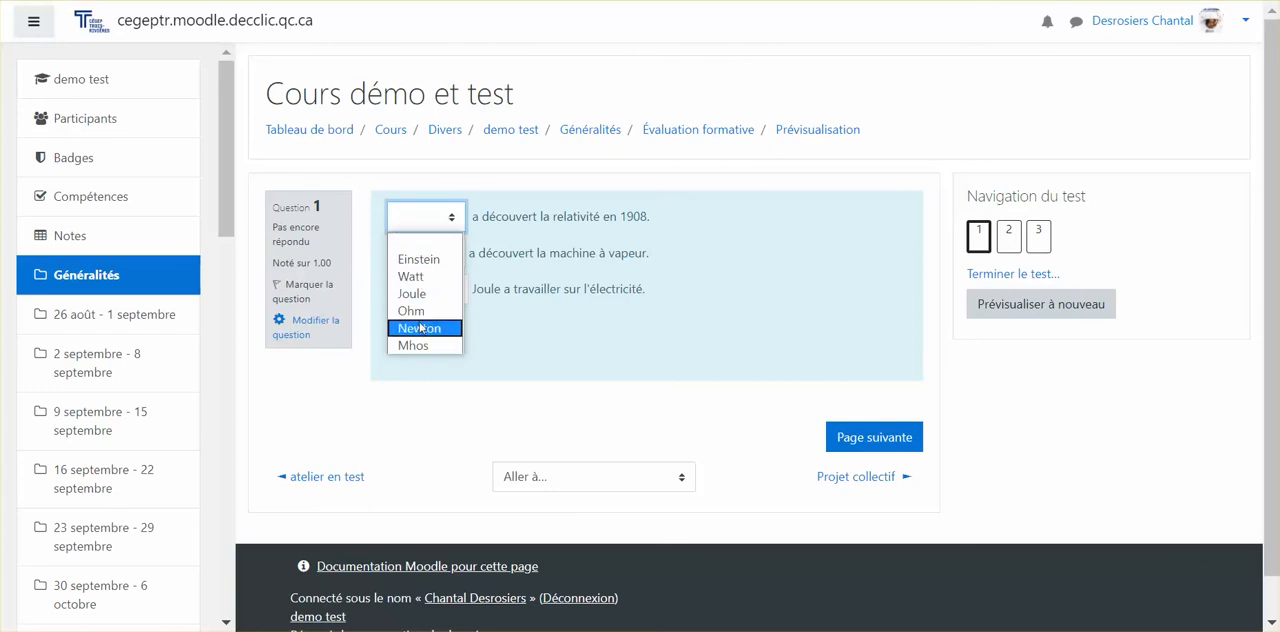
click(419, 294)
click(437, 253)
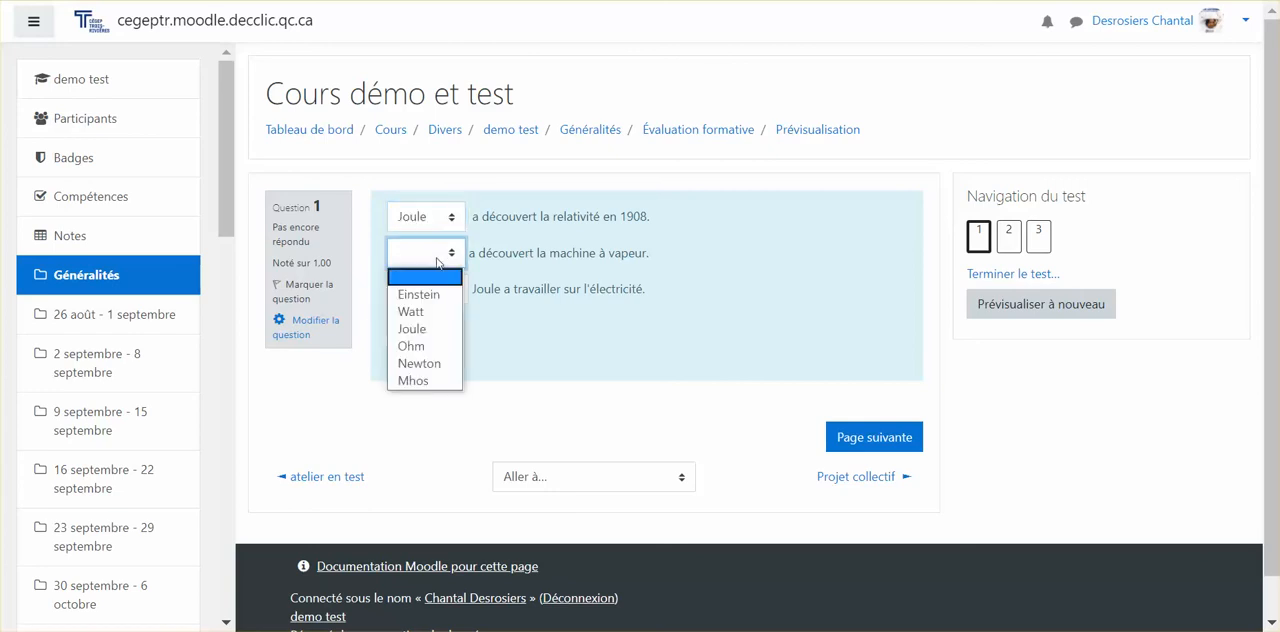
click(428, 313)
click(433, 289)
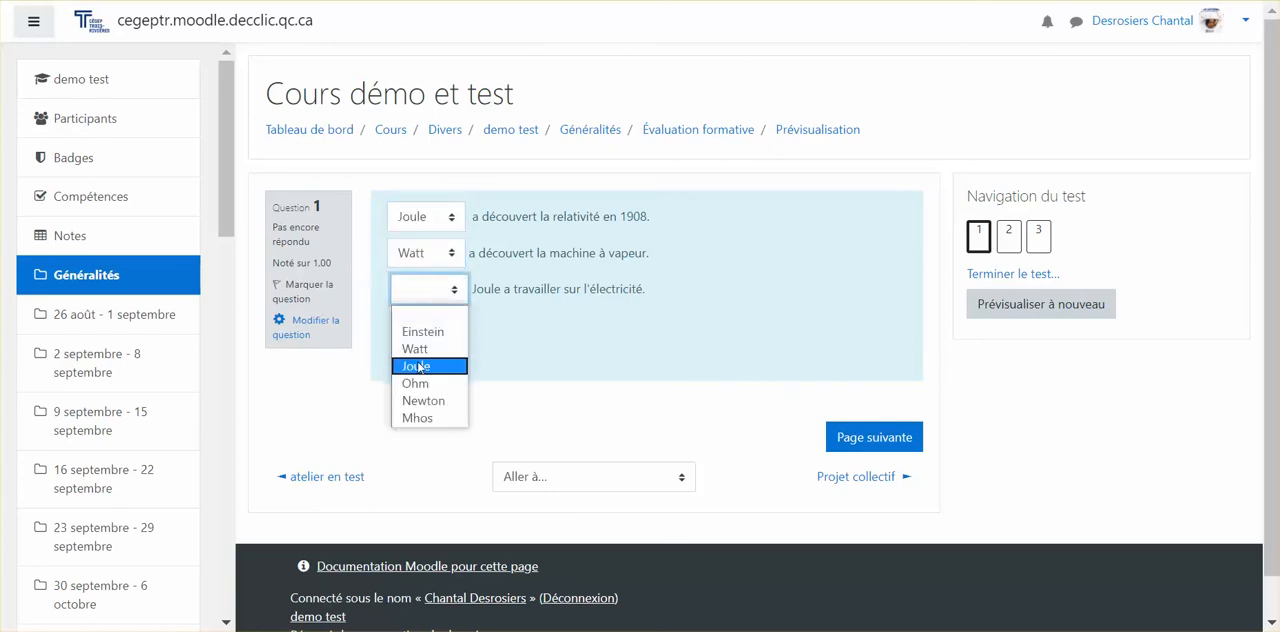
click(420, 401)
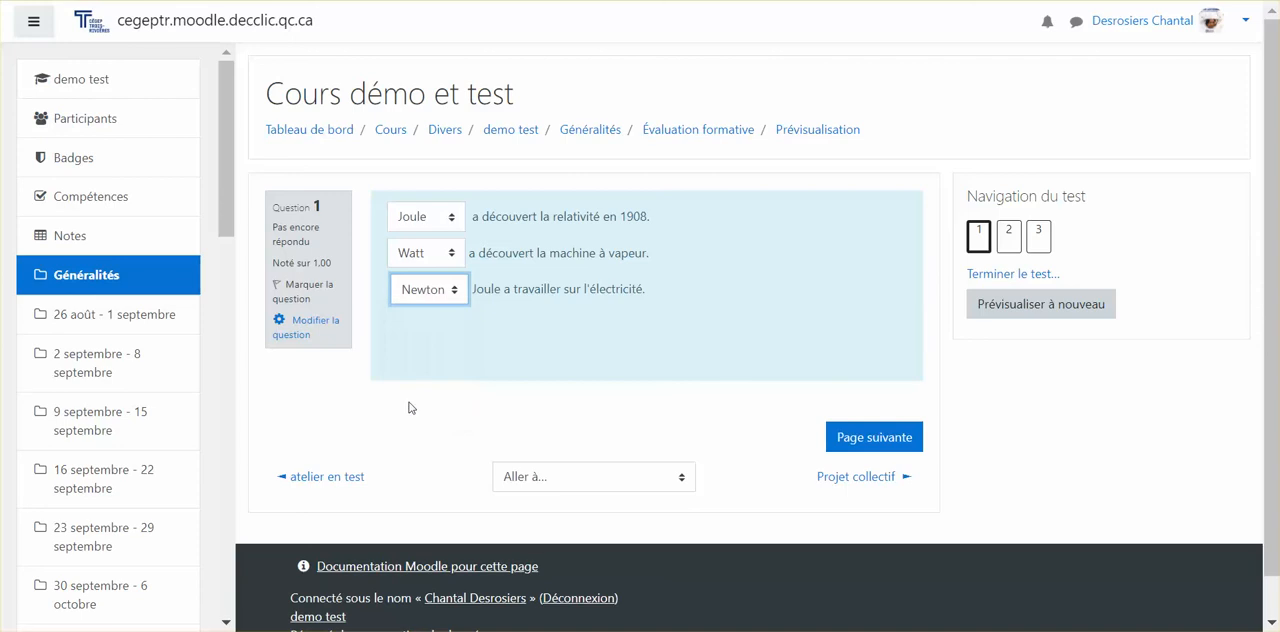
Step: Finish the preview attempt, submit all answers and review the feedback on question 1
click(872, 434)
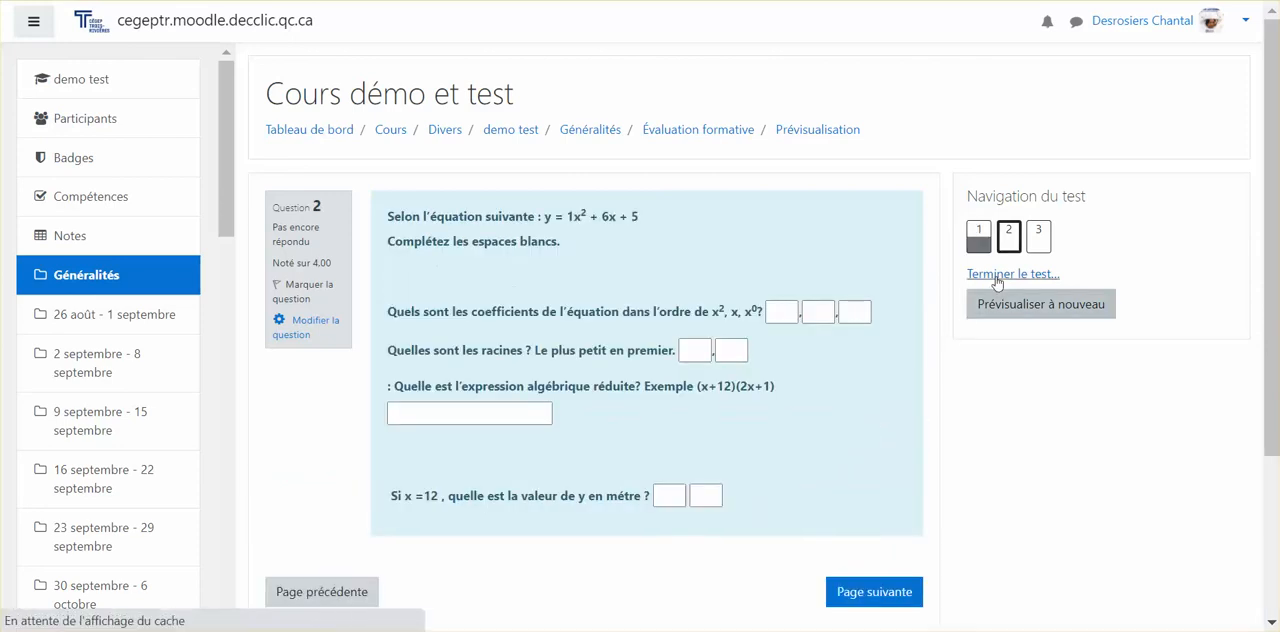
click(997, 280)
scroll(846, 343, down, 3)
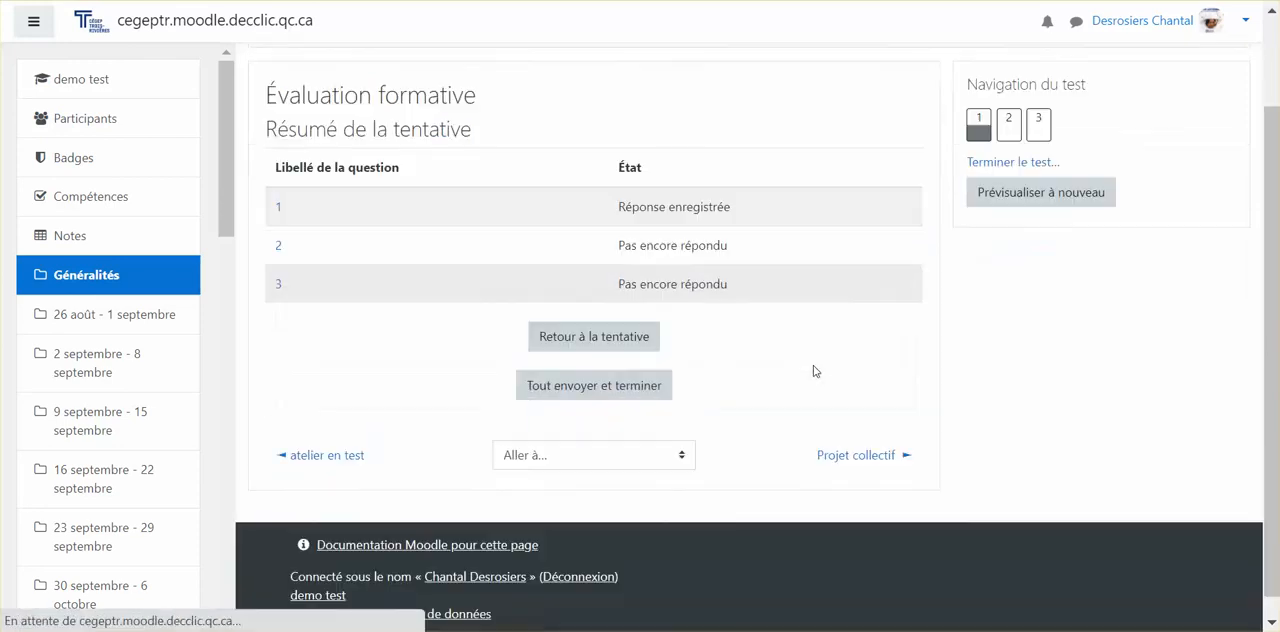
click(590, 361)
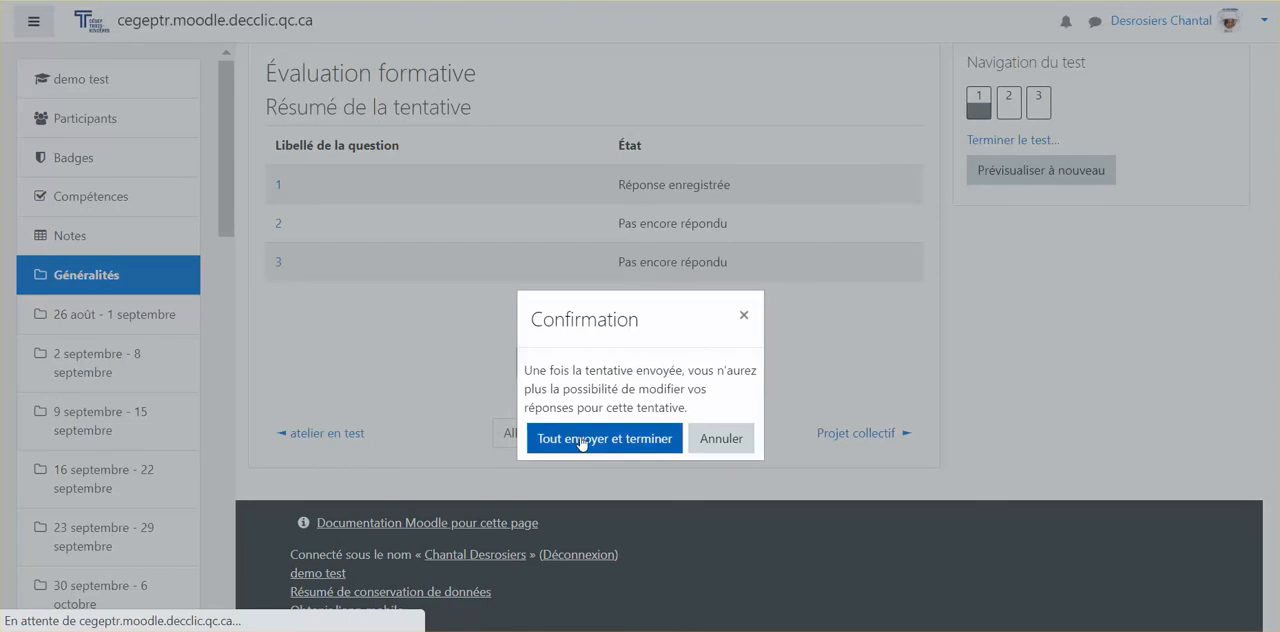
click(585, 438)
scroll(585, 435, down, 2)
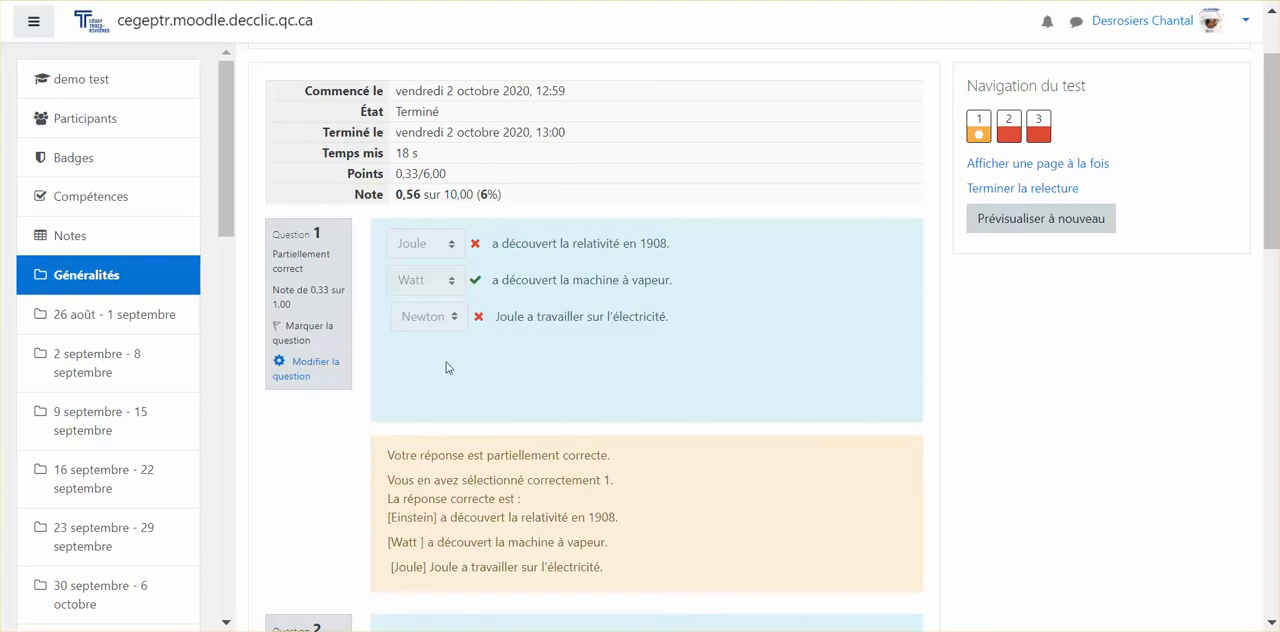
scroll(443, 434, down, 2)
scroll(444, 436, up, 2)
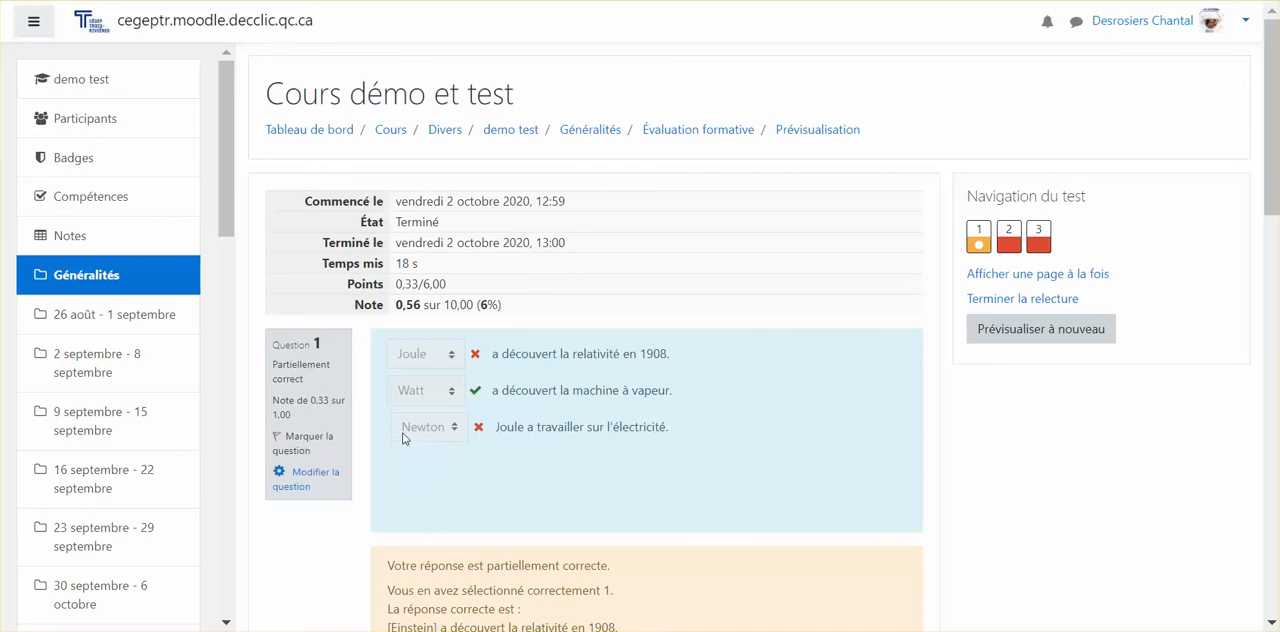
Step: Open question 1 for editing and assign the answer Watt, choice [[2]], to group B
click(316, 481)
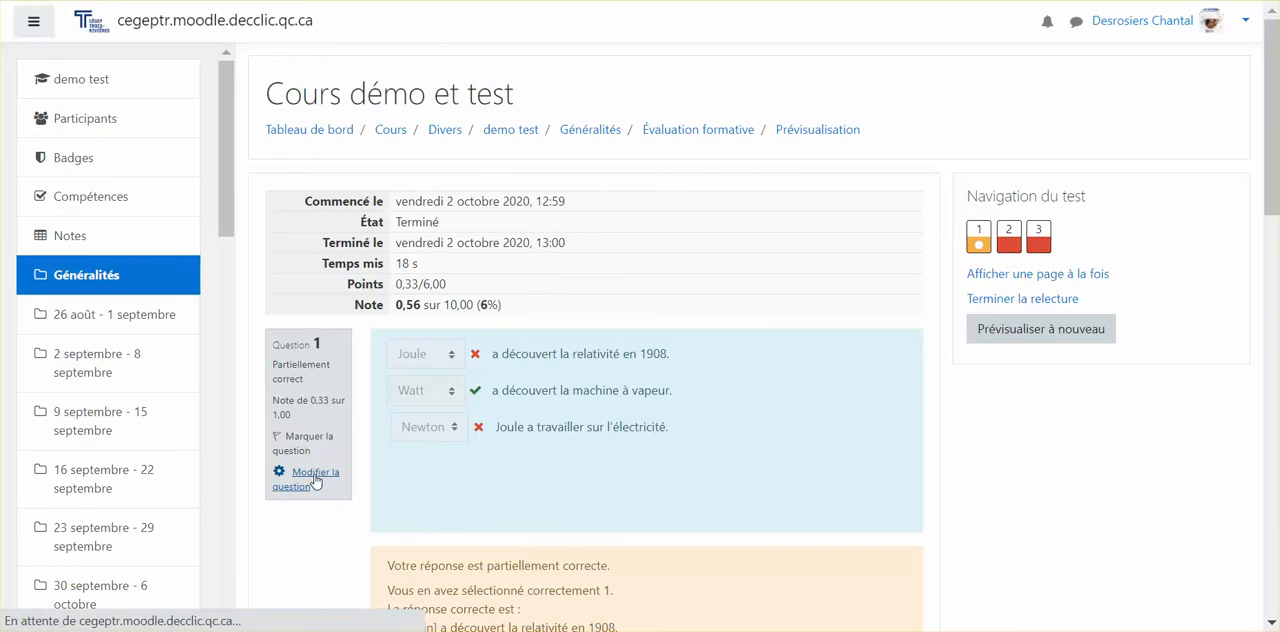
scroll(713, 349, down, 10)
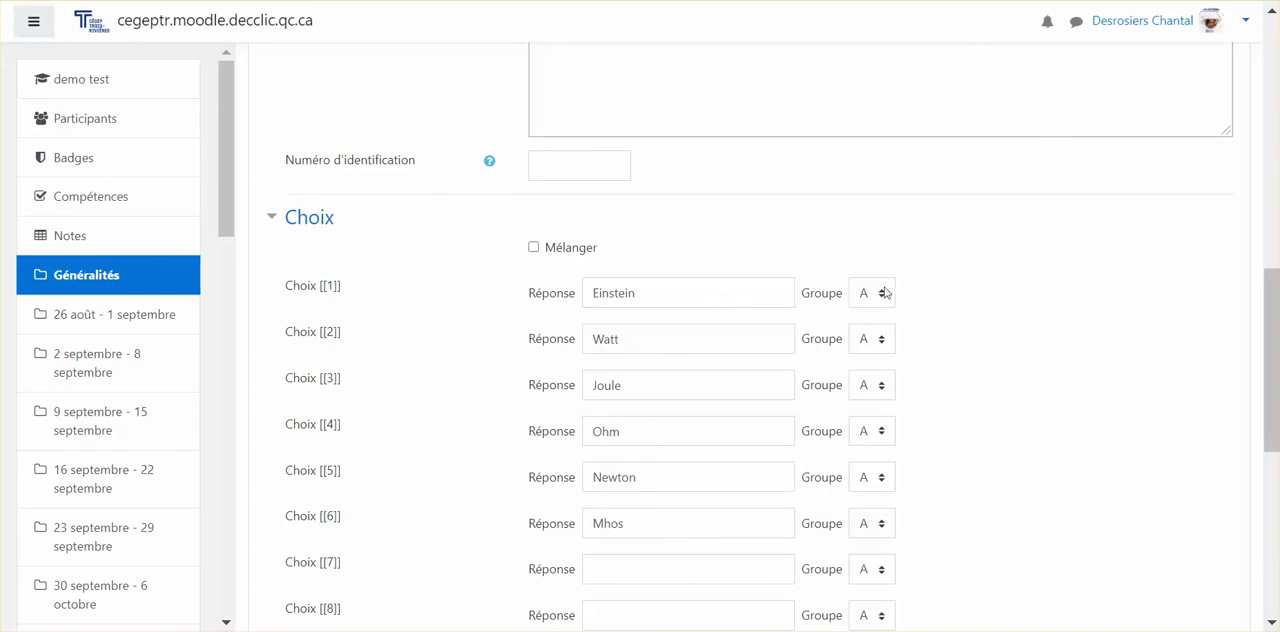
scroll(760, 350, down, 2)
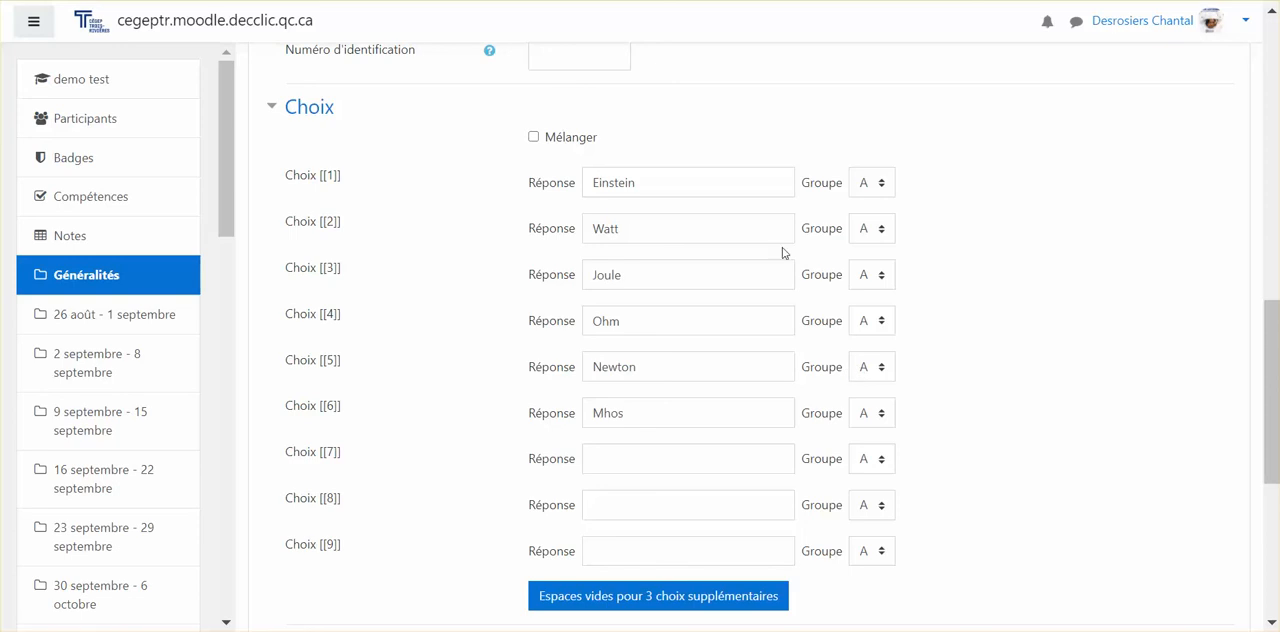
click(872, 228)
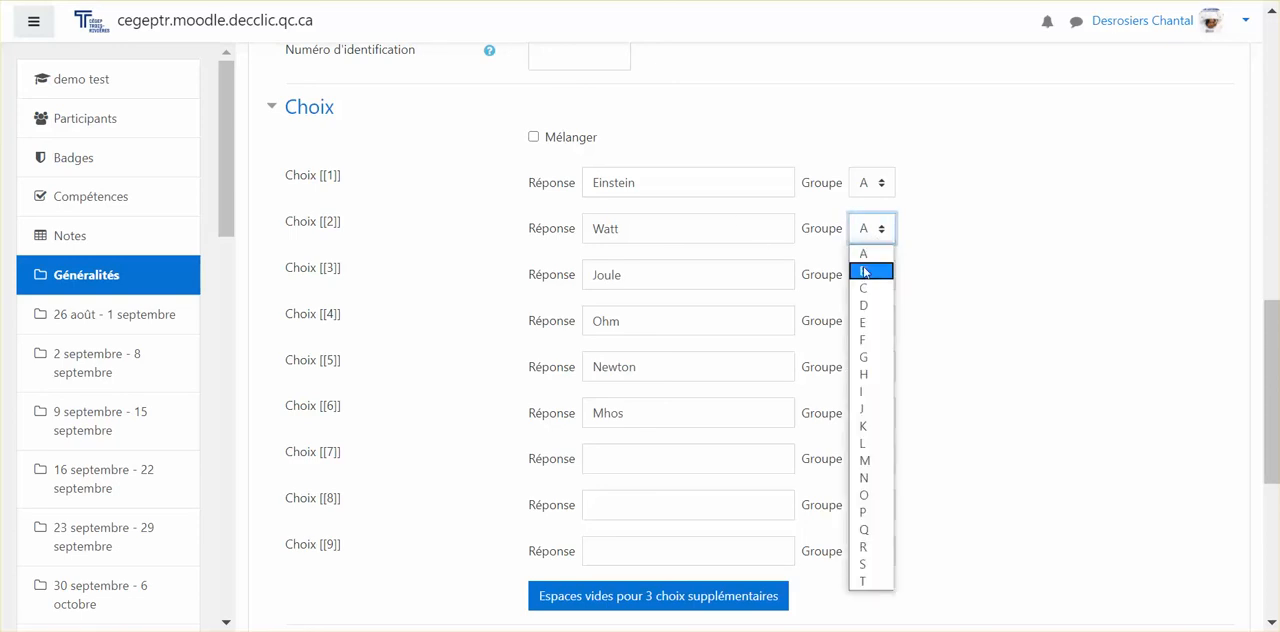
click(866, 272)
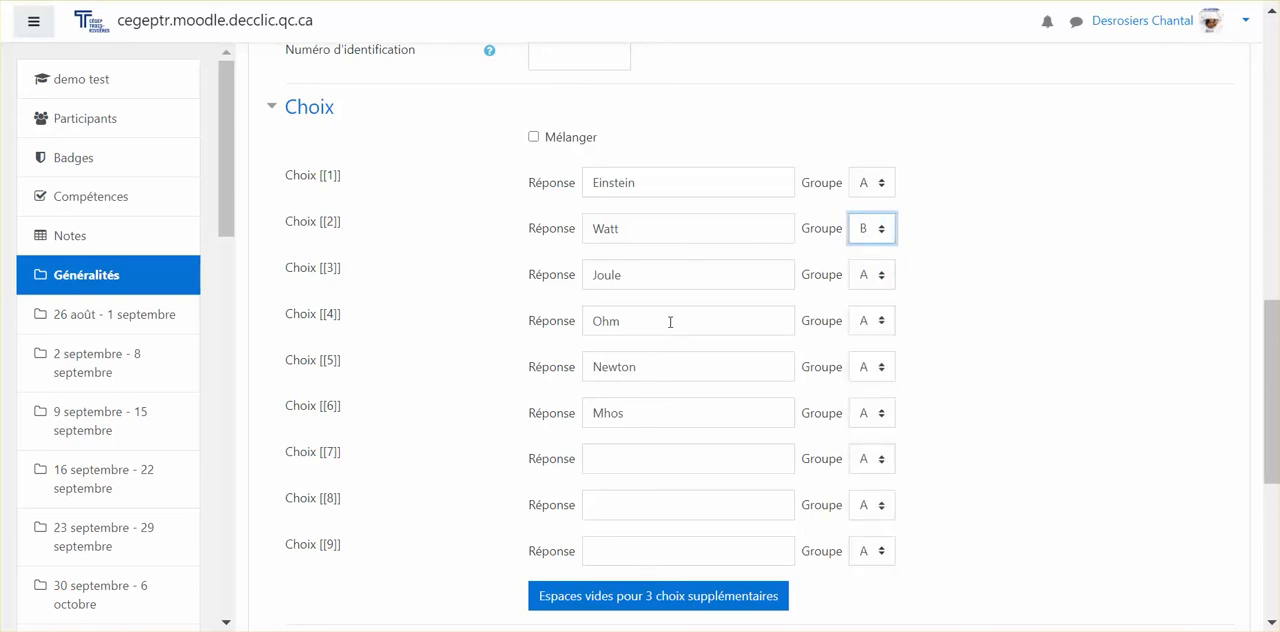
Step: Assign the answer Ohm, choice [[4]], to group B
click(882, 324)
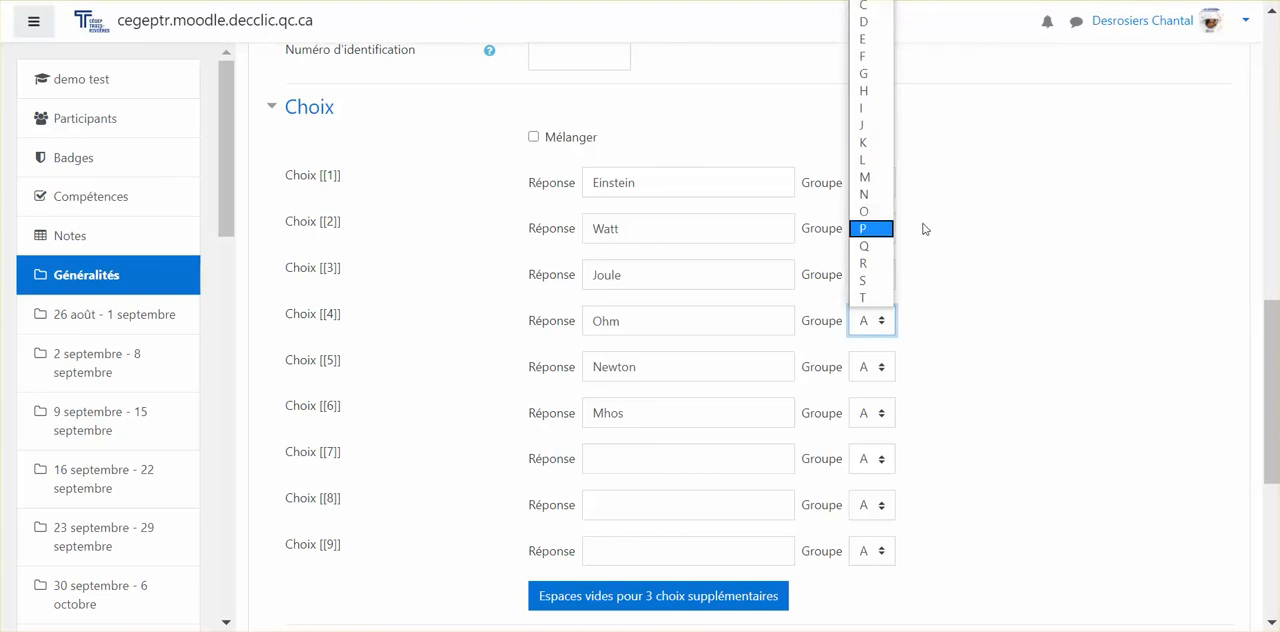
scroll(924, 229, up, 2)
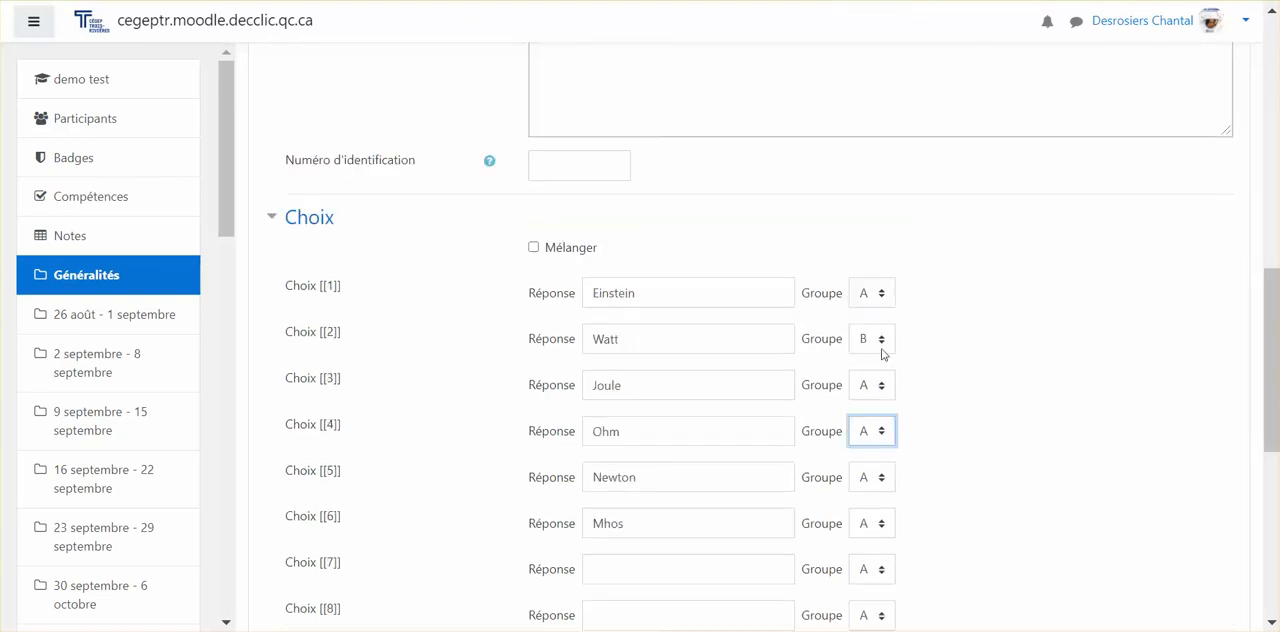
click(854, 435)
click(863, 97)
scroll(683, 326, down, 3)
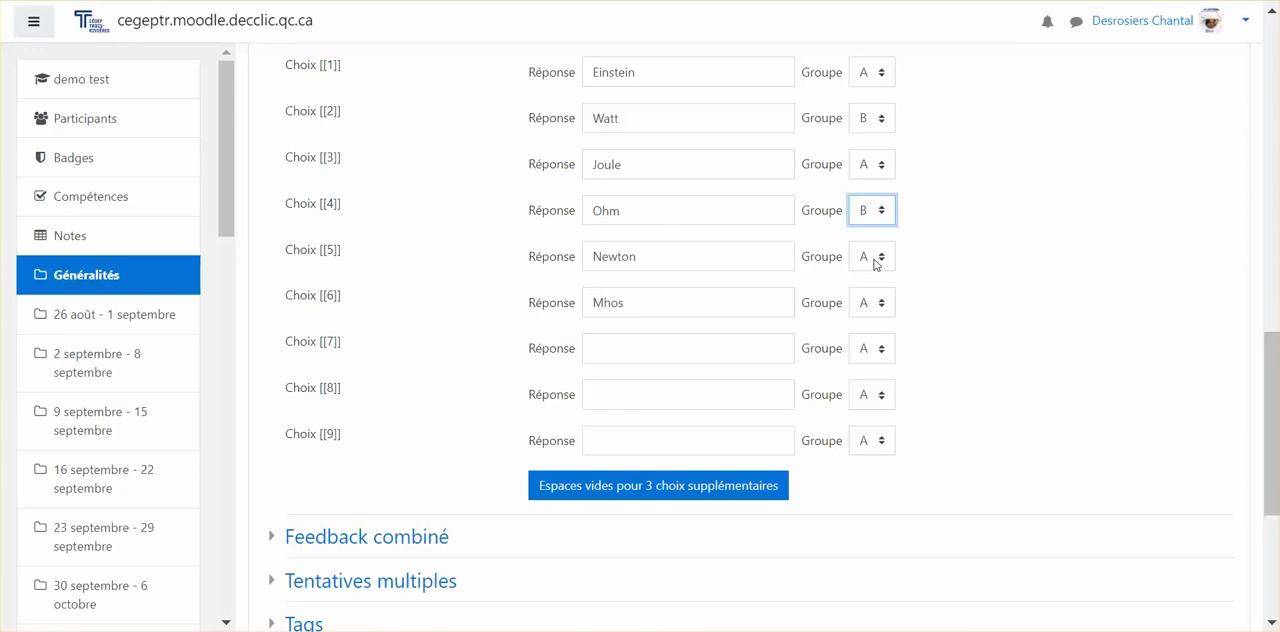
Step: Assign the answer Mhos, choice [[6]], to group B
click(869, 313)
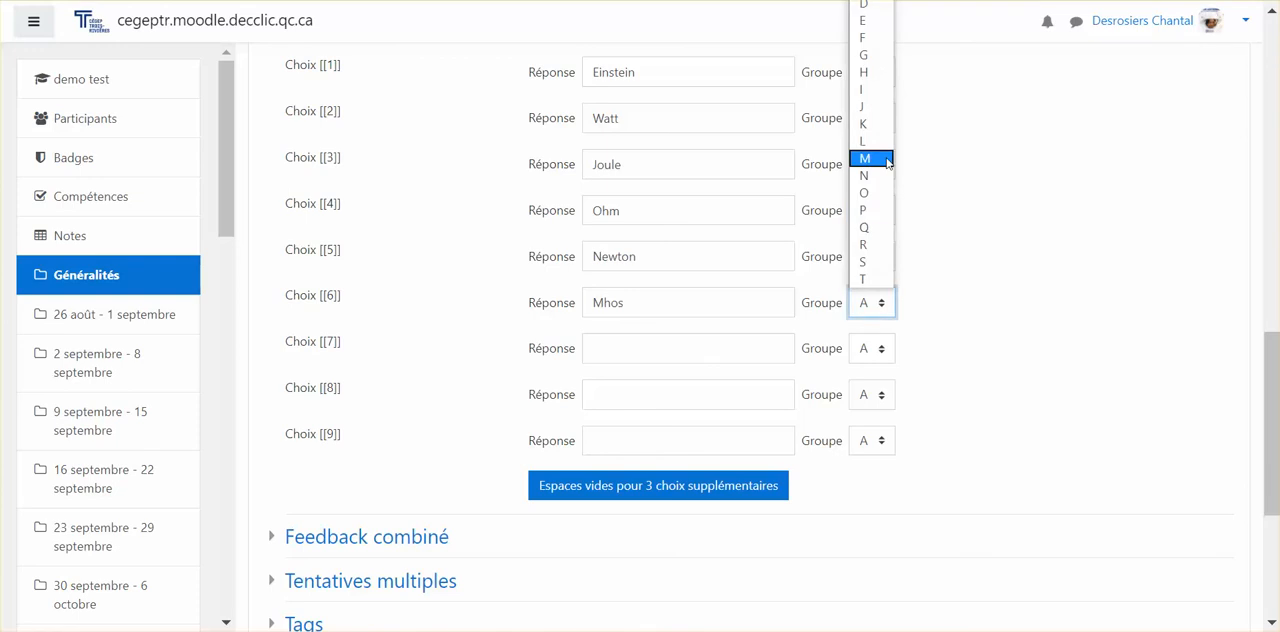
scroll(955, 95, up, 2)
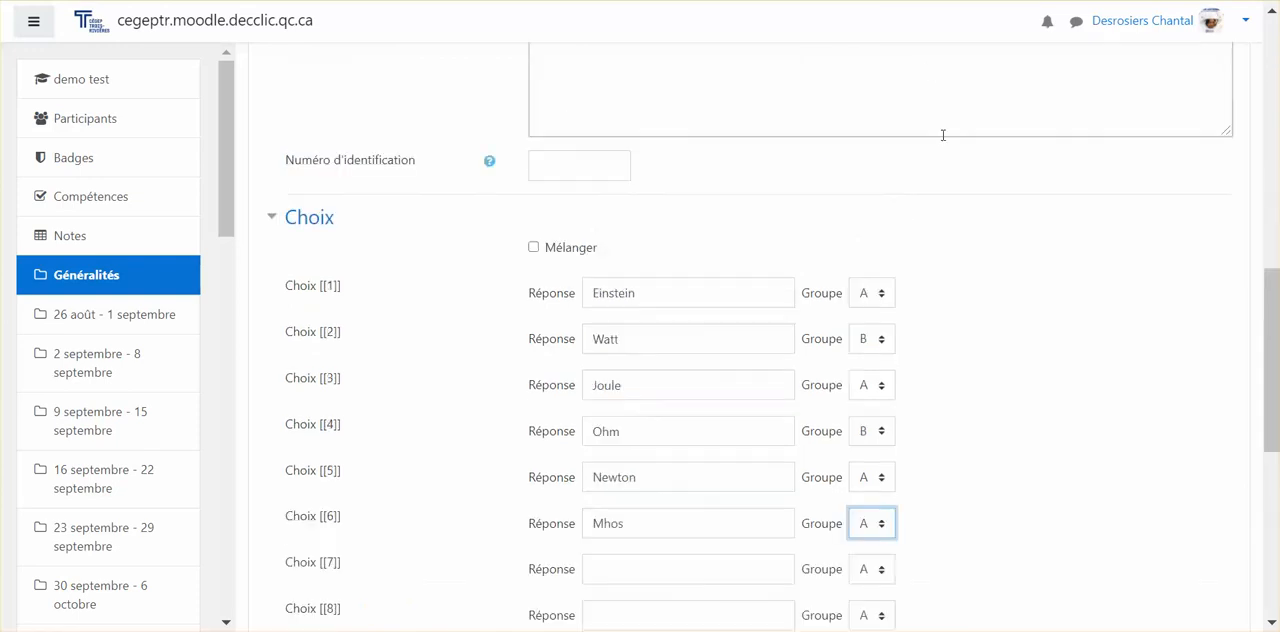
click(862, 528)
click(866, 189)
click(968, 374)
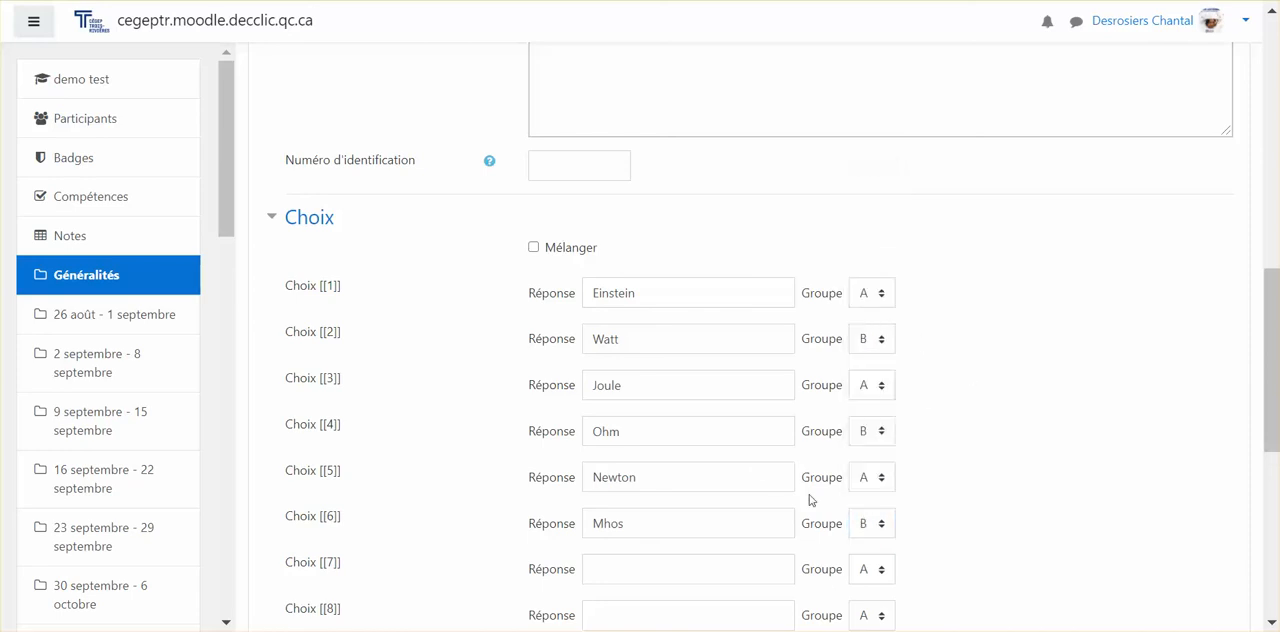
Step: Assign the answer Joule, choice [[3]], to group C
click(870, 388)
click(863, 68)
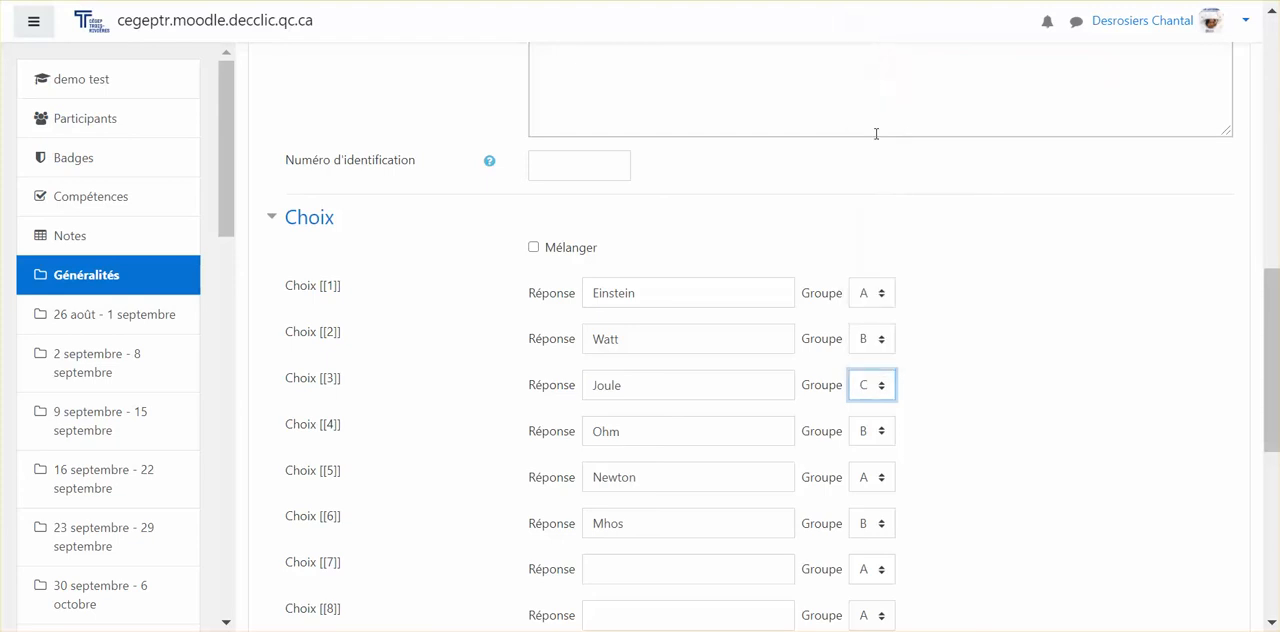
Step: Add the distractor Ampère as choice [[7]] in group C and save the question
scroll(797, 320, down, 3)
click(870, 355)
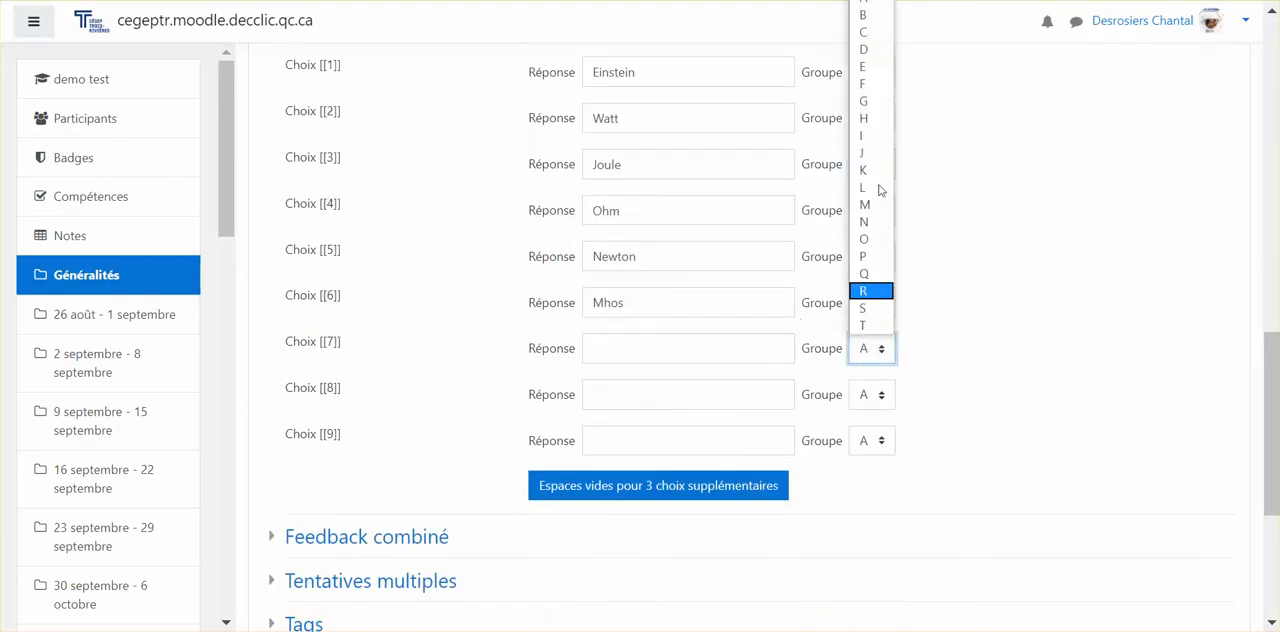
click(869, 35)
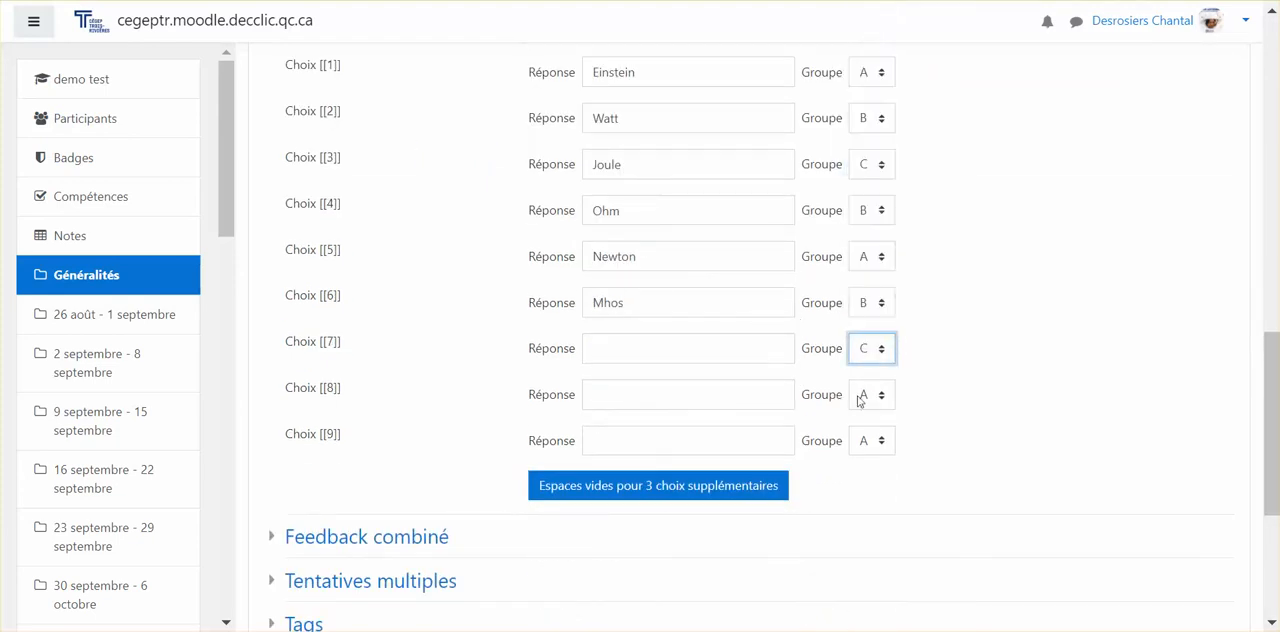
click(750, 349)
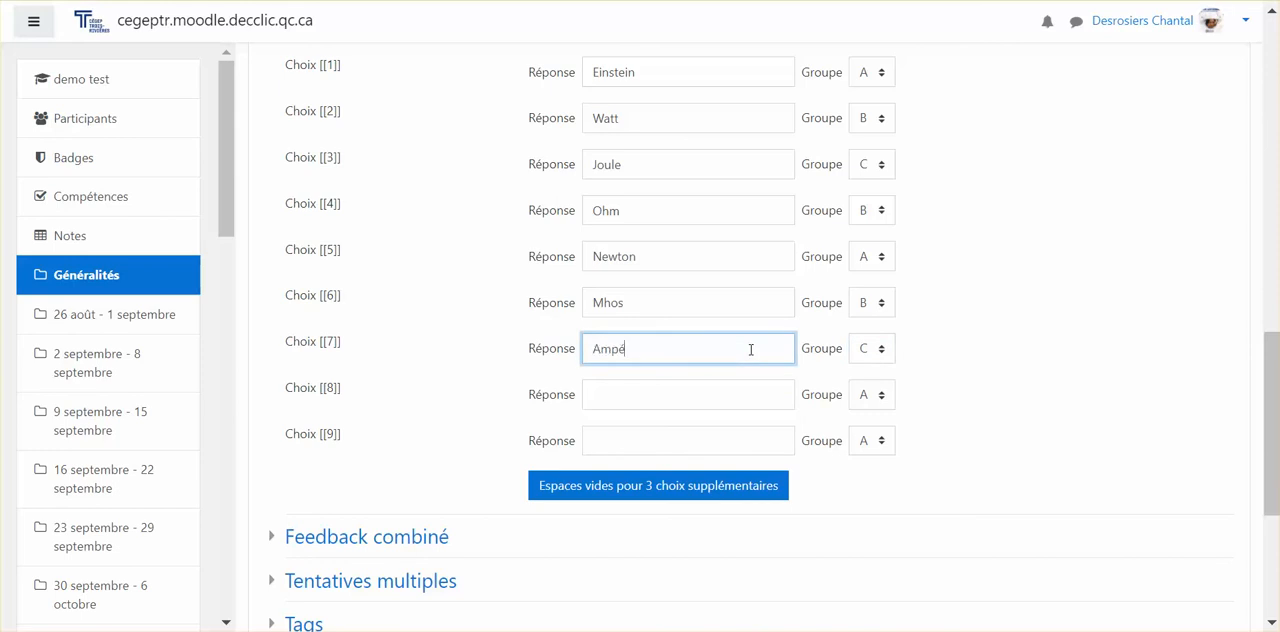
scroll(750, 349, down, 3)
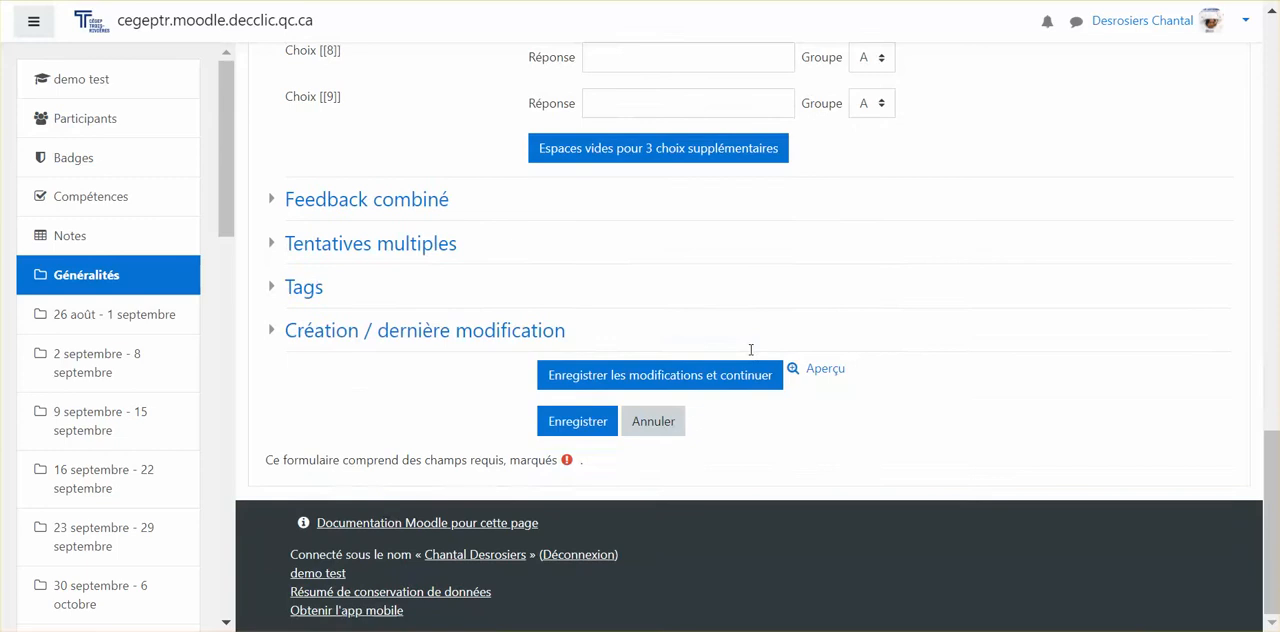
click(579, 421)
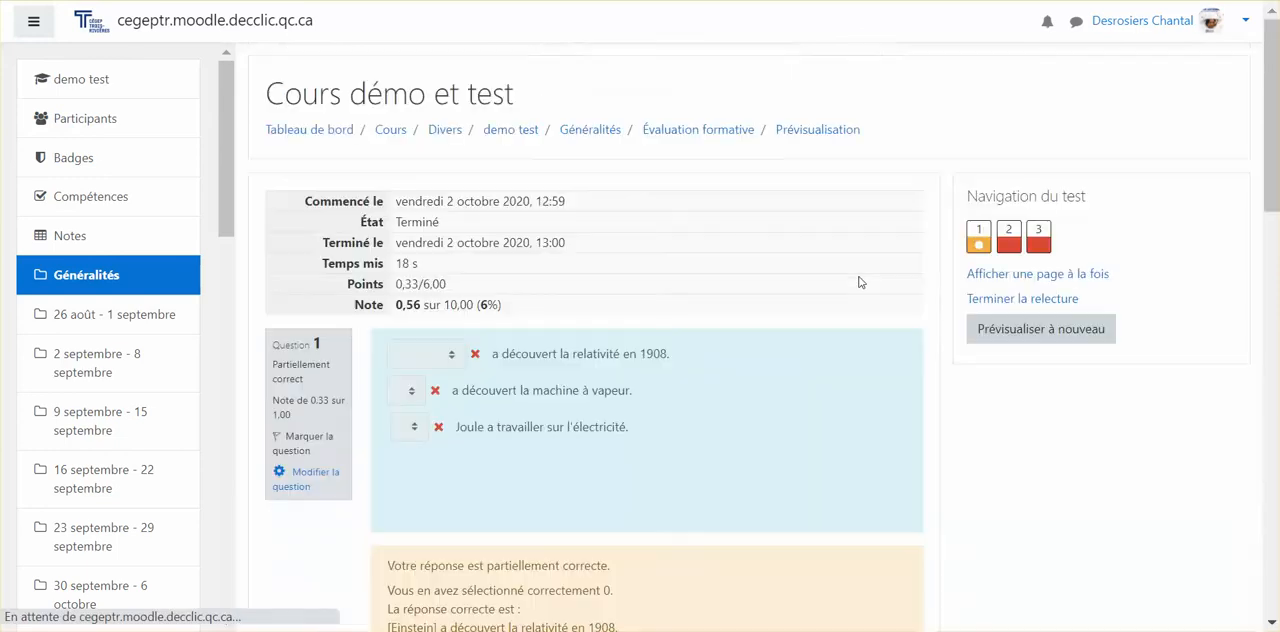
Step: Finish reviewing the previous attempt and start a new preview of the quiz
scroll(730, 382, down, 3)
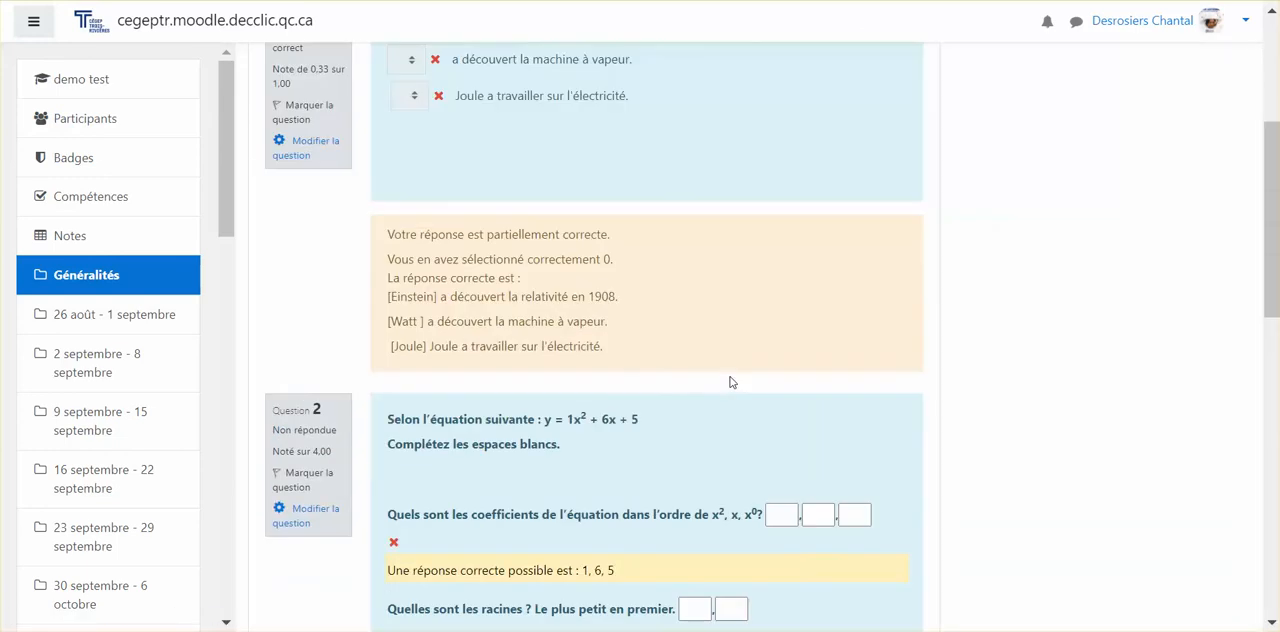
scroll(730, 382, down, 5)
click(874, 466)
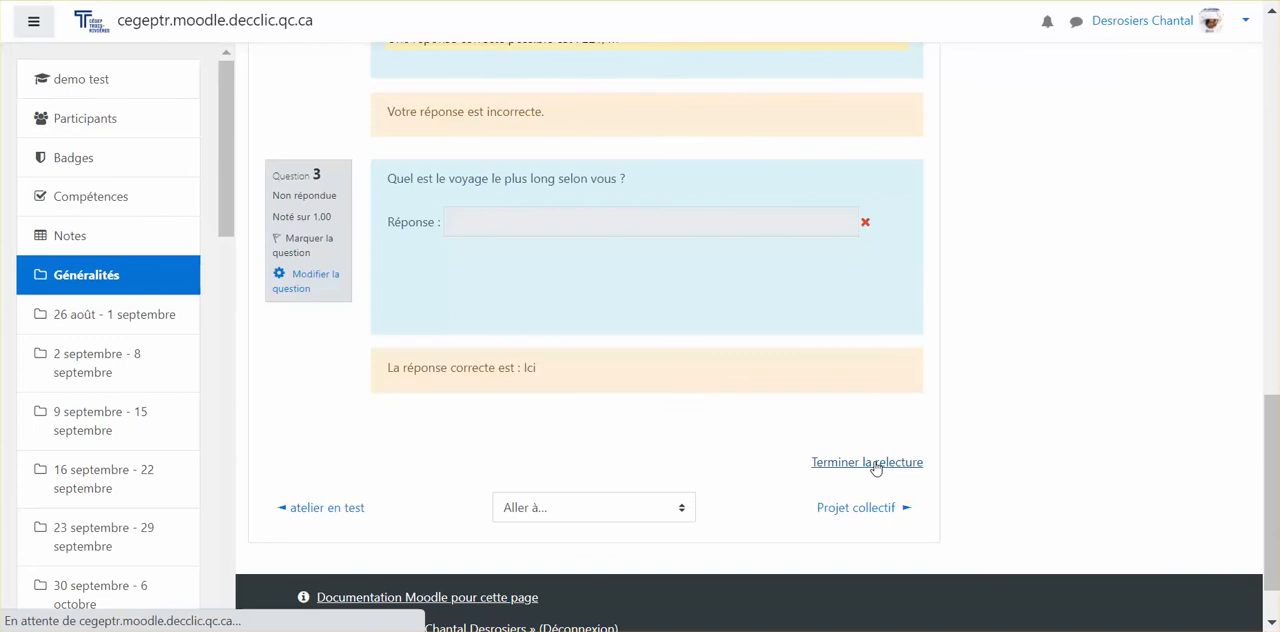
click(752, 512)
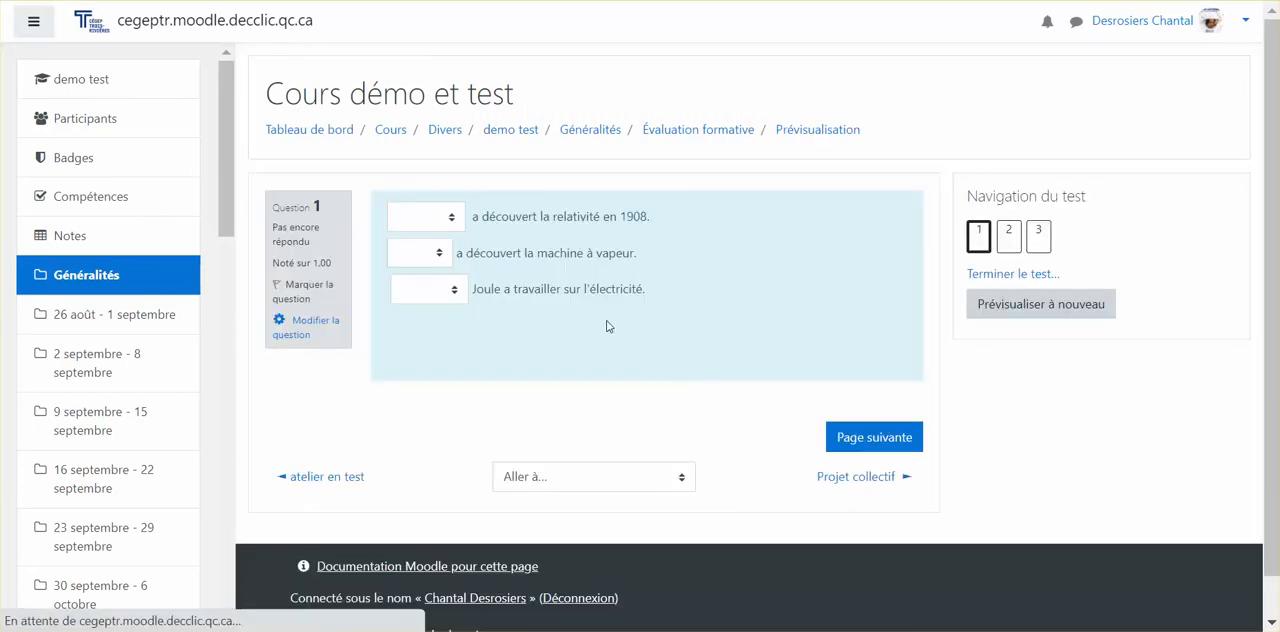
Step: Answer question 1 in the preview with Einstein for relativity, Watt for the steam engine and Joule for electricity
click(428, 218)
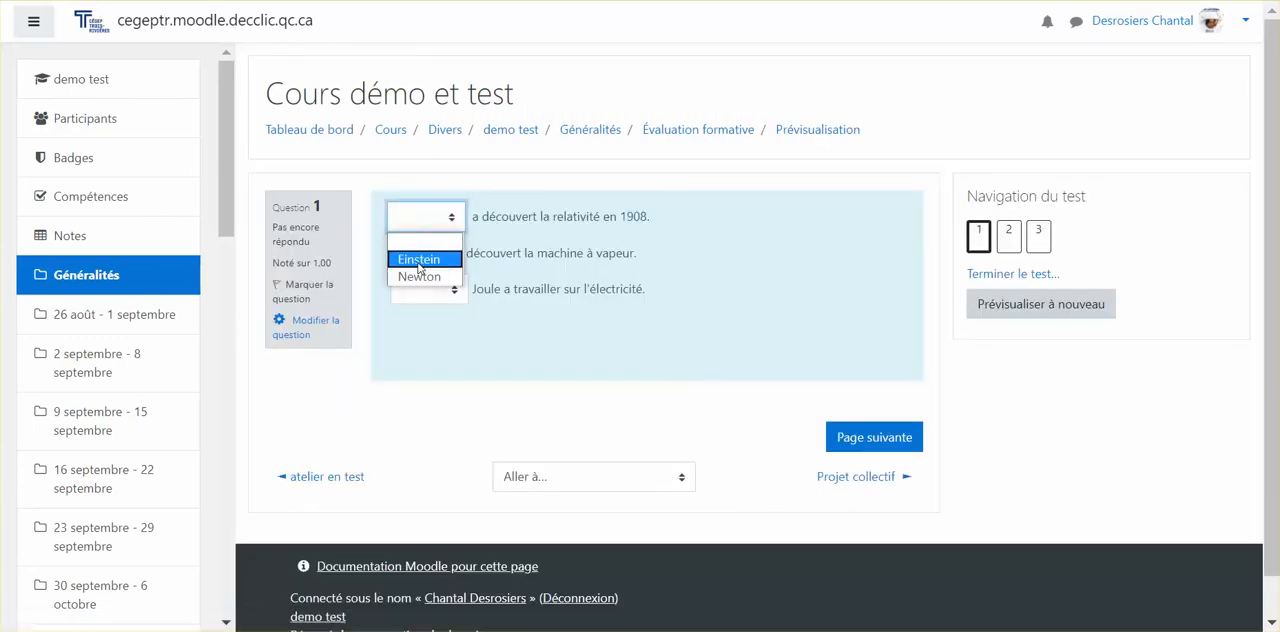
click(419, 259)
click(441, 253)
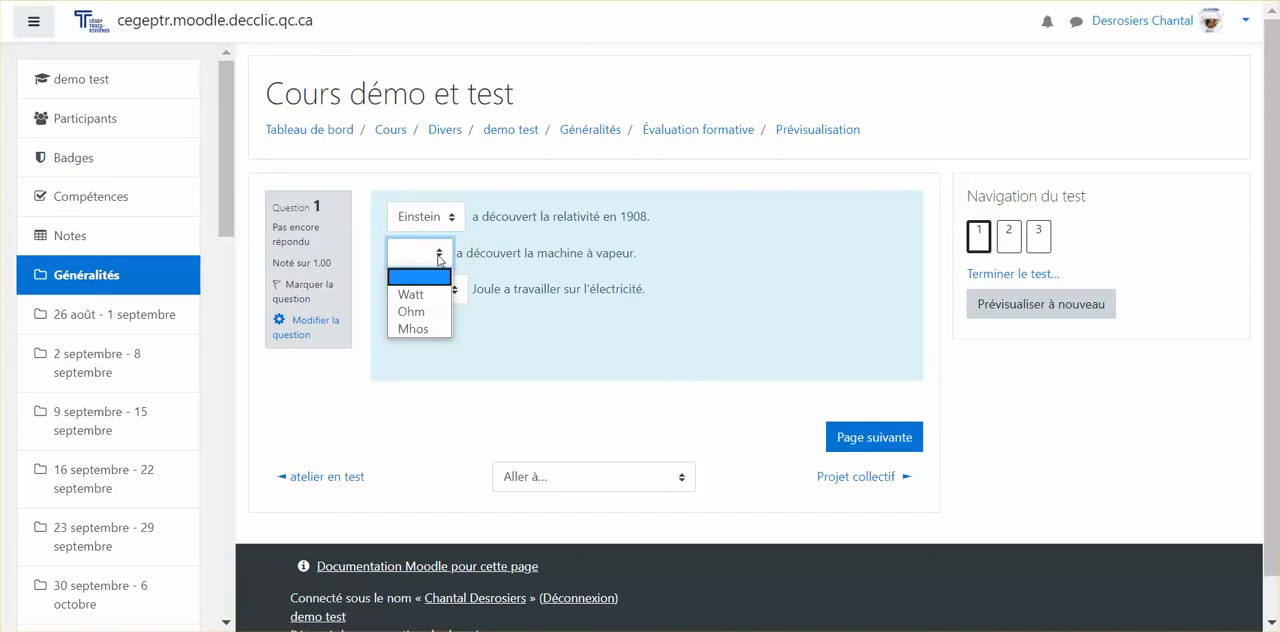
click(421, 297)
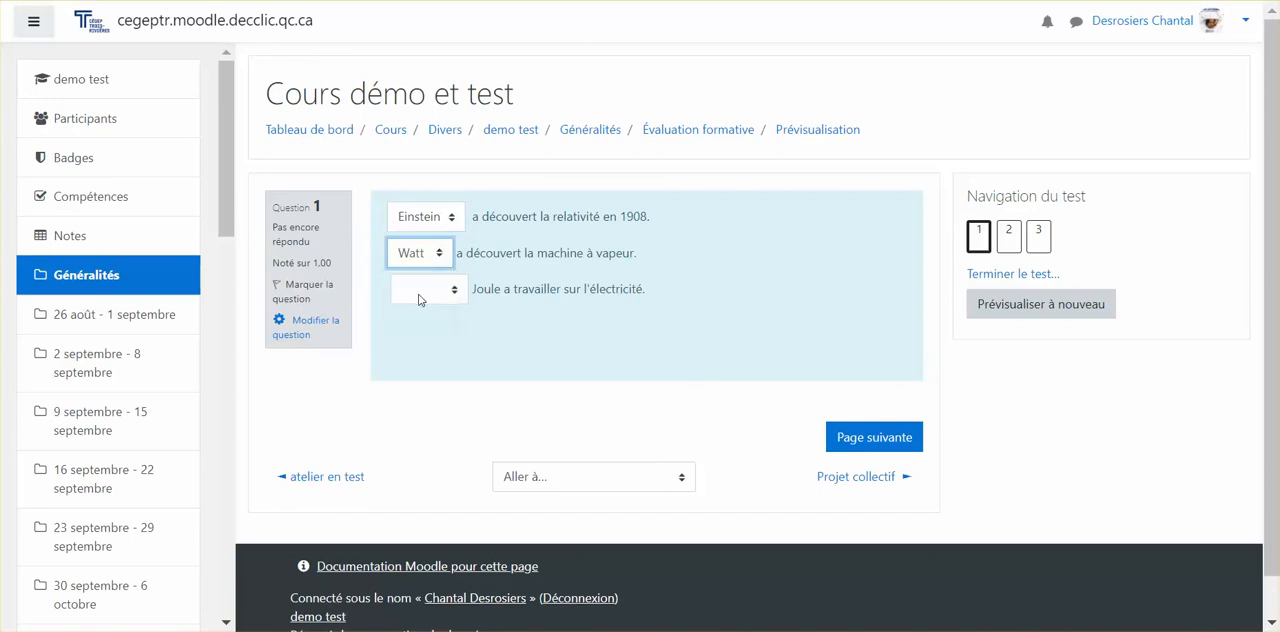
click(434, 292)
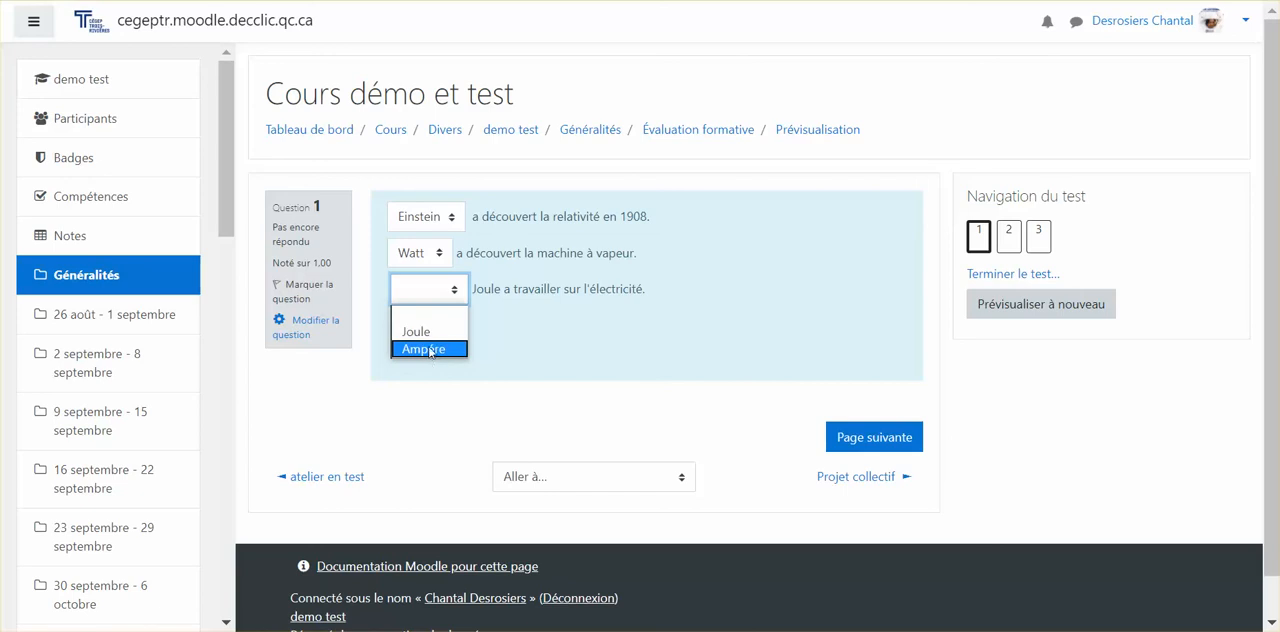
click(425, 331)
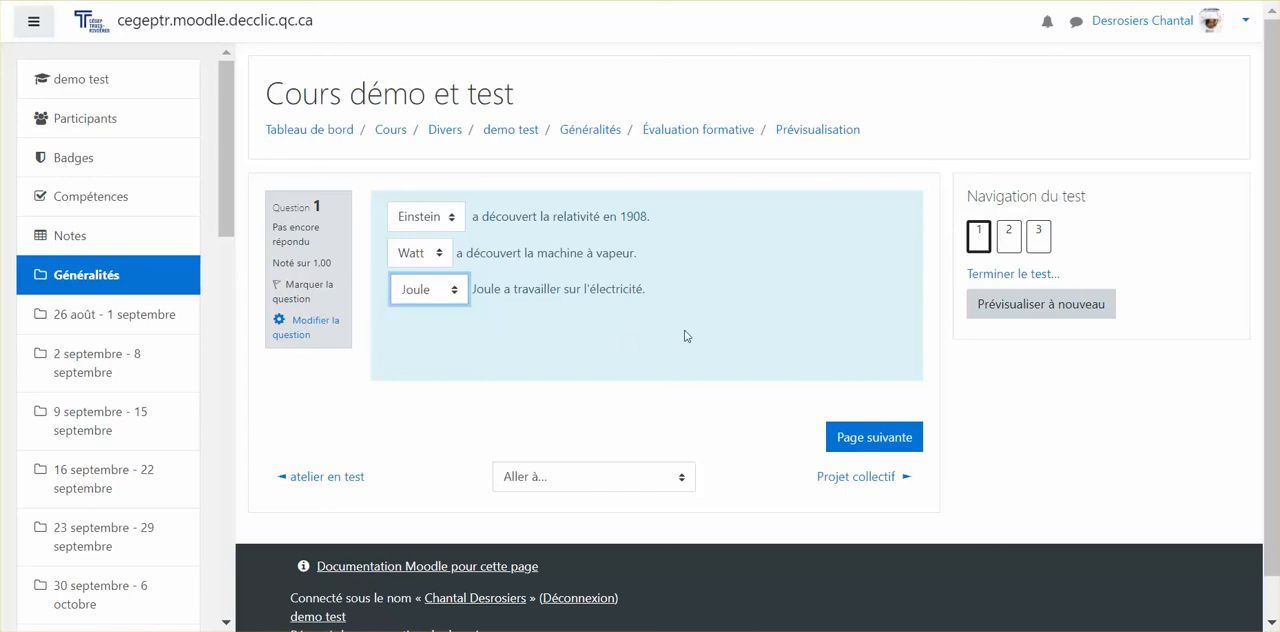
Step: End the test, confirm submission of all answers and review the feedback for question 1
click(1034, 275)
scroll(806, 403, down, 1)
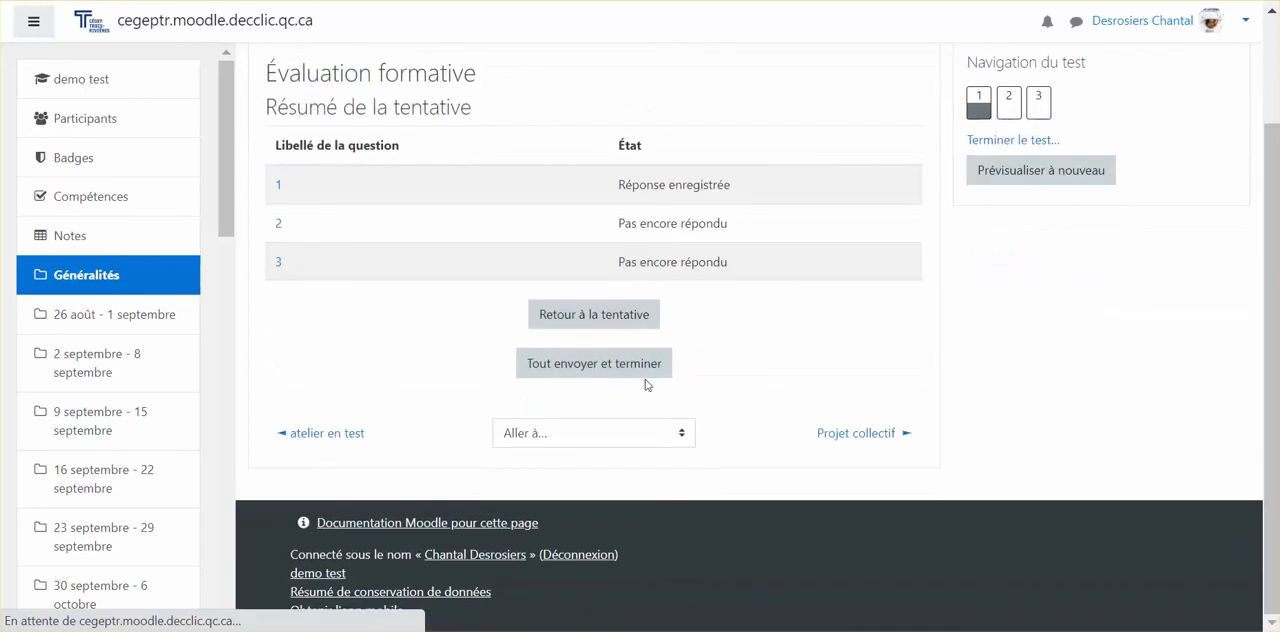
click(609, 366)
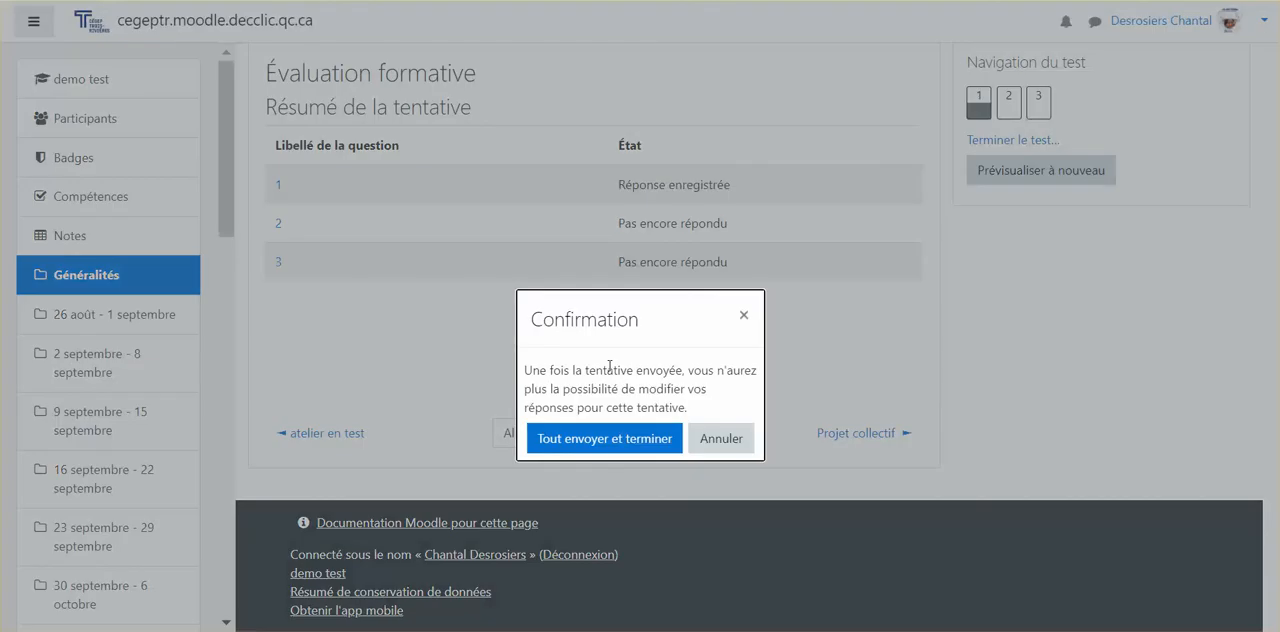
click(602, 449)
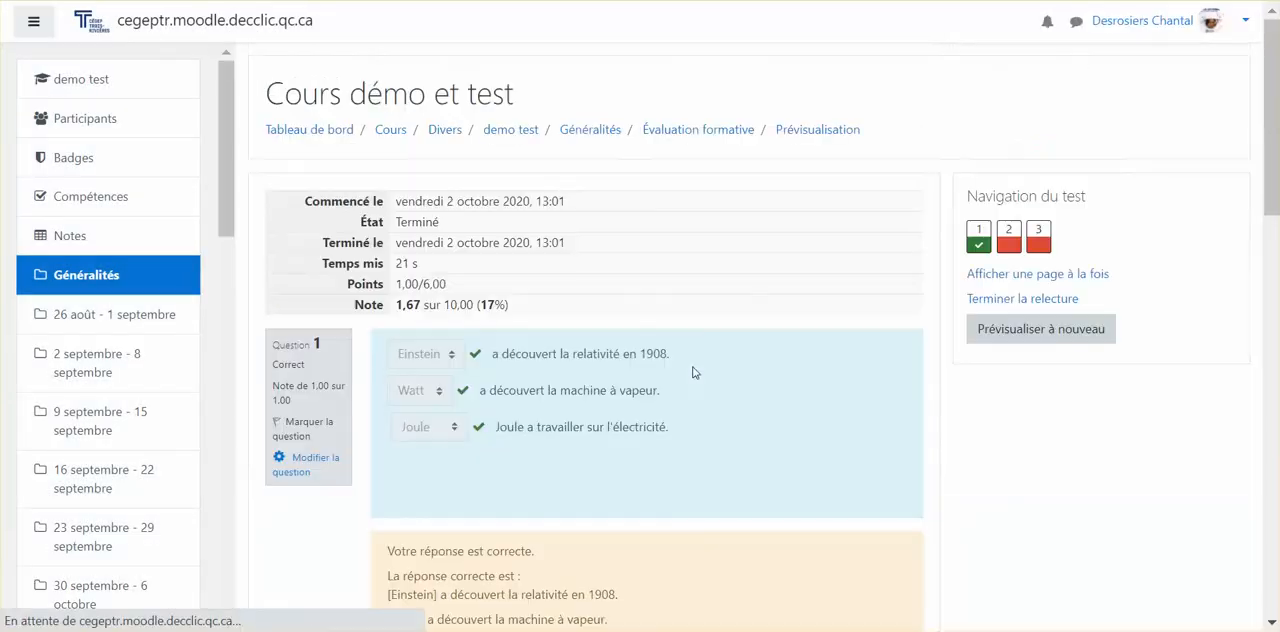
scroll(783, 351, down, 2)
scroll(783, 351, up, 1)
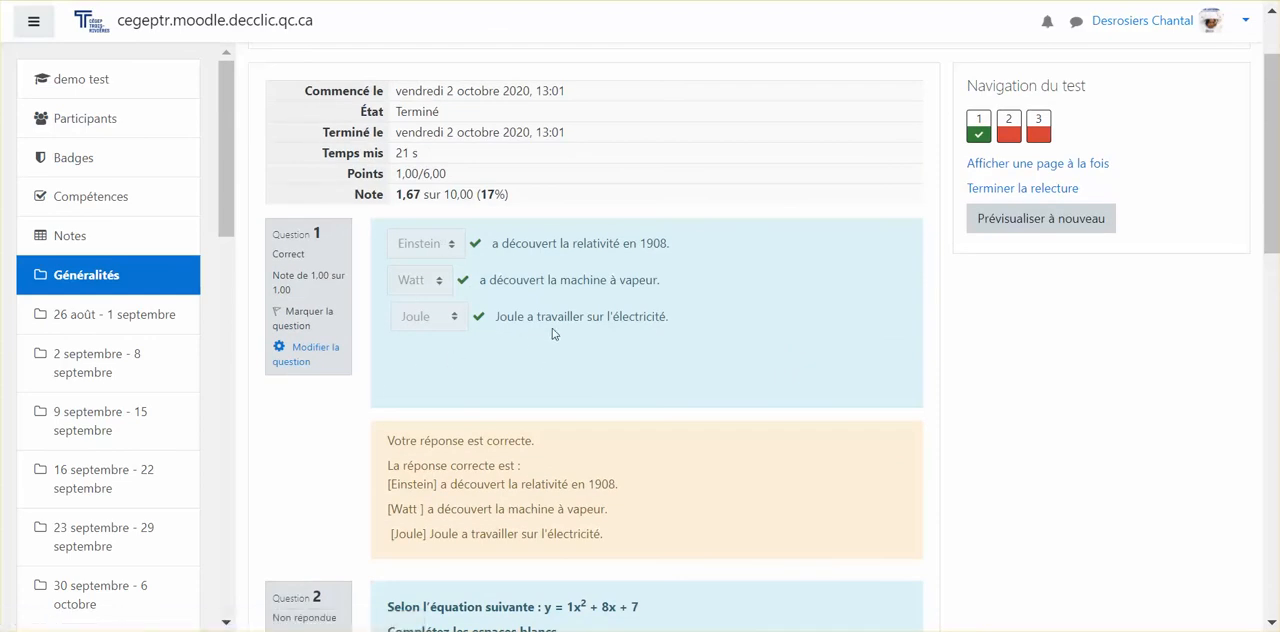
scroll(562, 345, down, 2)
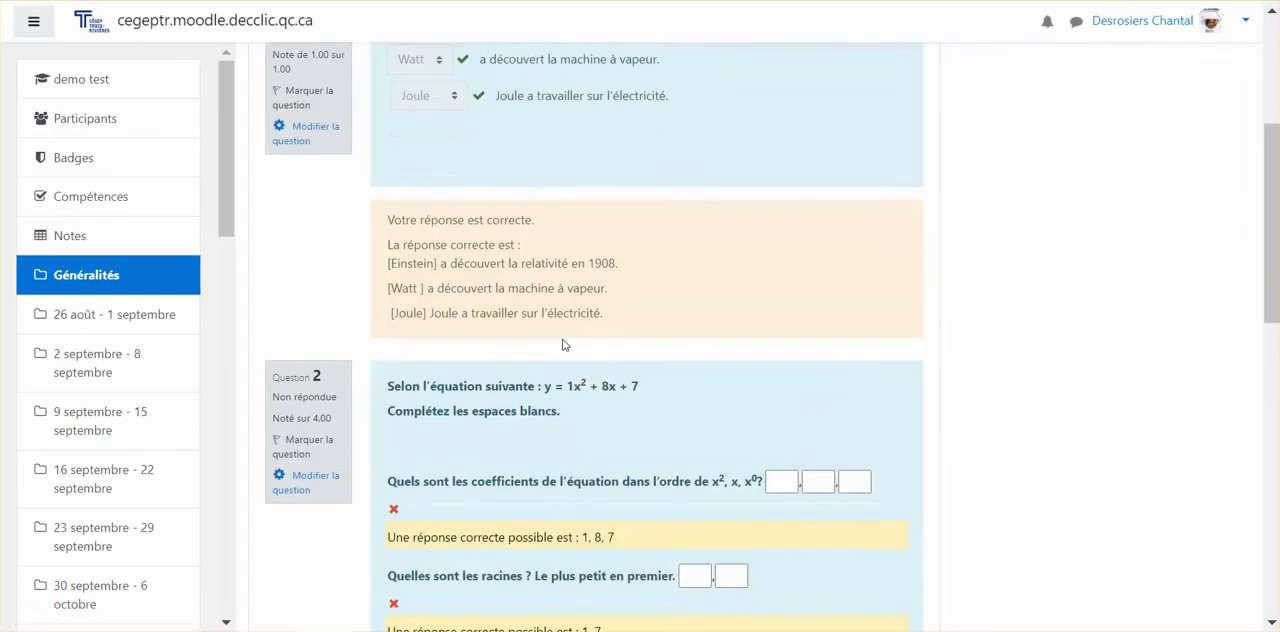
scroll(562, 345, up, 1)
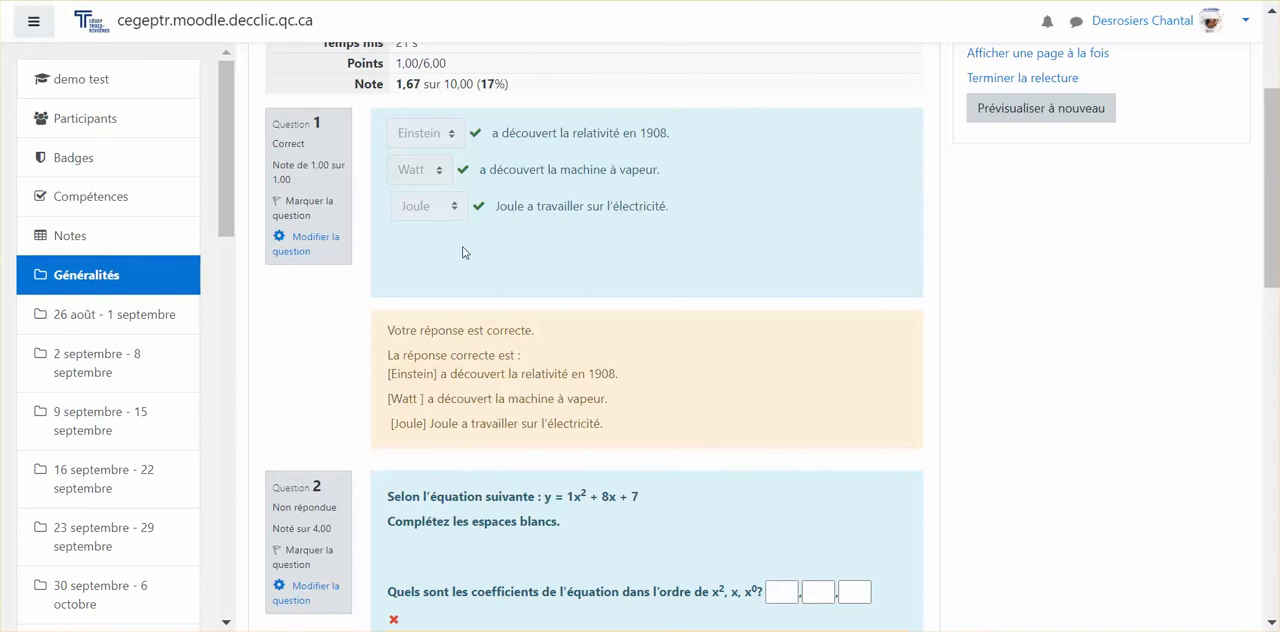
scroll(463, 252, down, 4)
scroll(463, 246, up, 5)
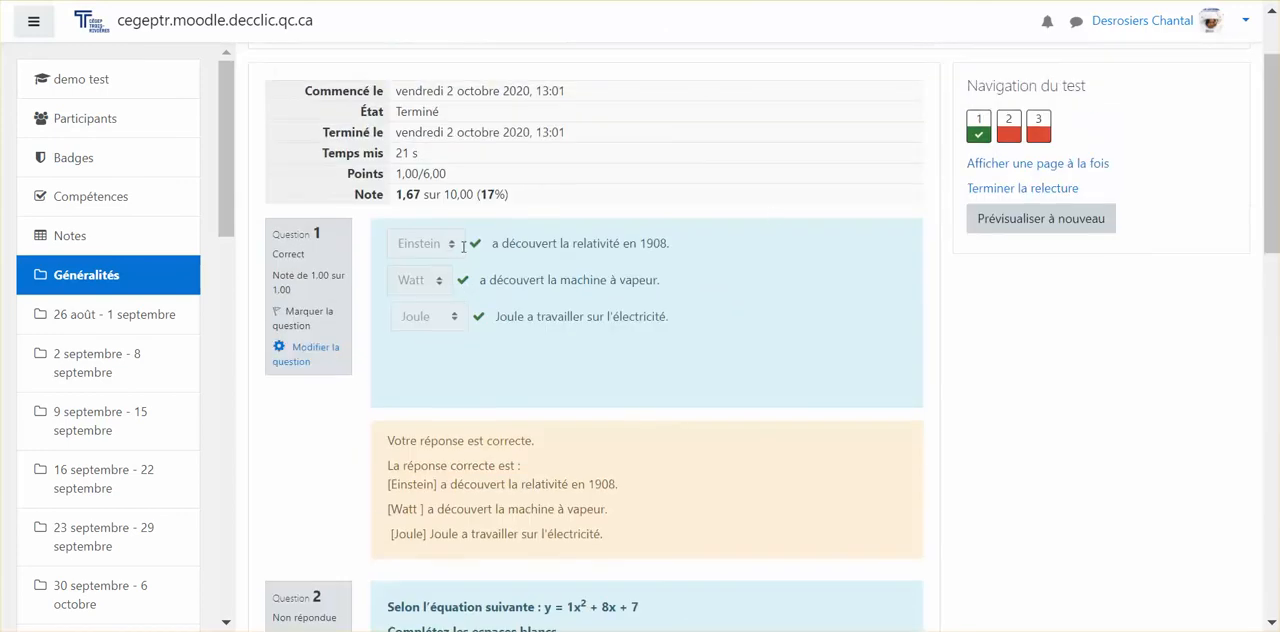